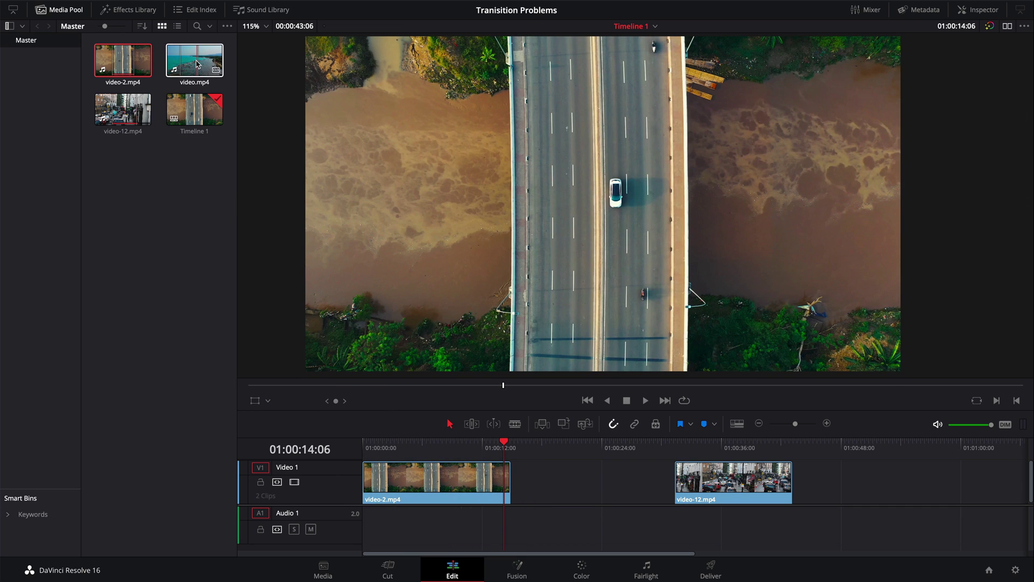
Place video.mp4 between video-2.mp4 and video-12.mp4 on V1, then scrub through the first clip.
drag(197, 64, 518, 504)
drag(697, 488, 672, 488)
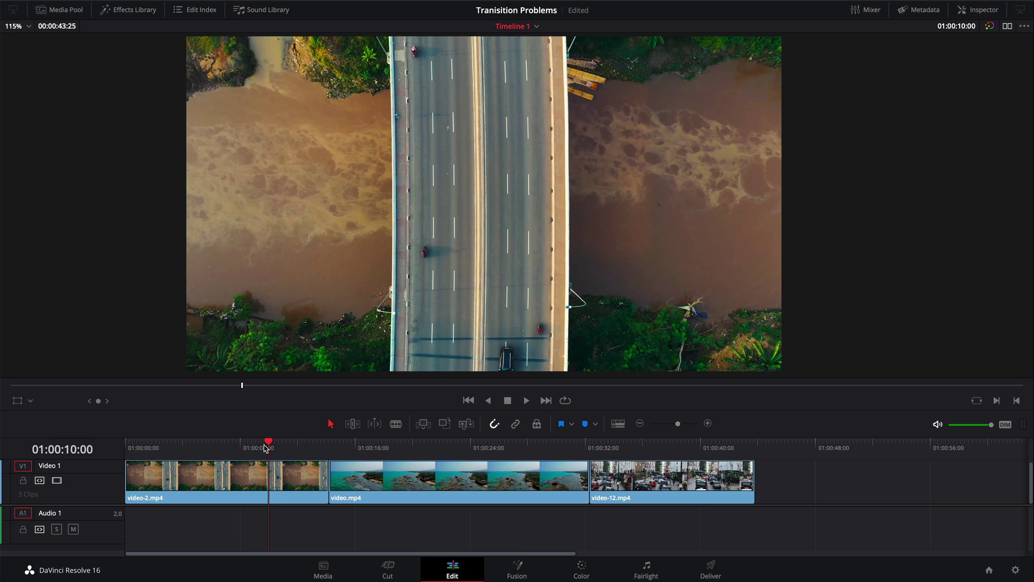
click(247, 449)
drag(248, 452, 484, 478)
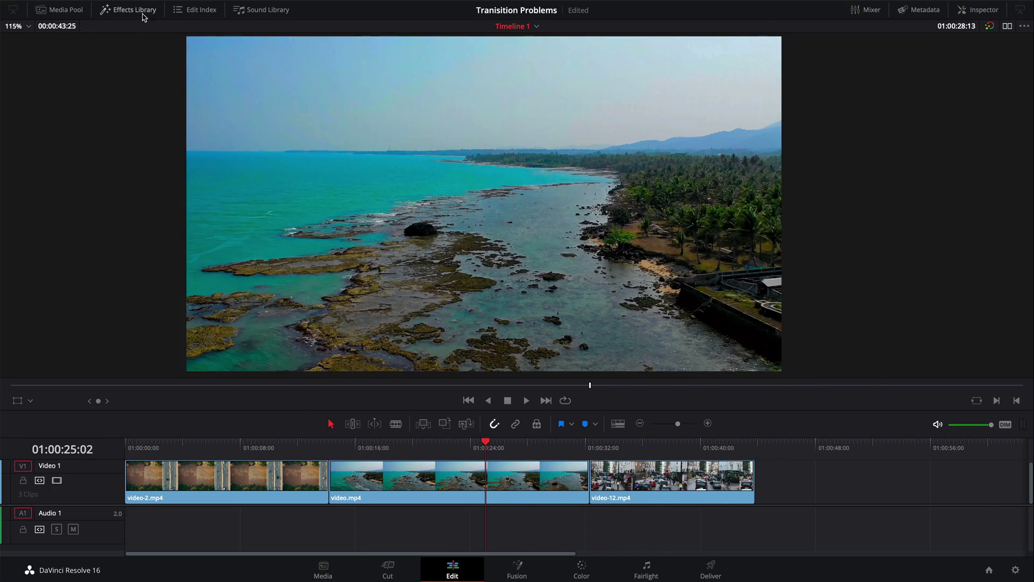
Drop a Cross Dissolve from the Effects Library onto the video.mp4/video-12.mp4 cut.
click(144, 11)
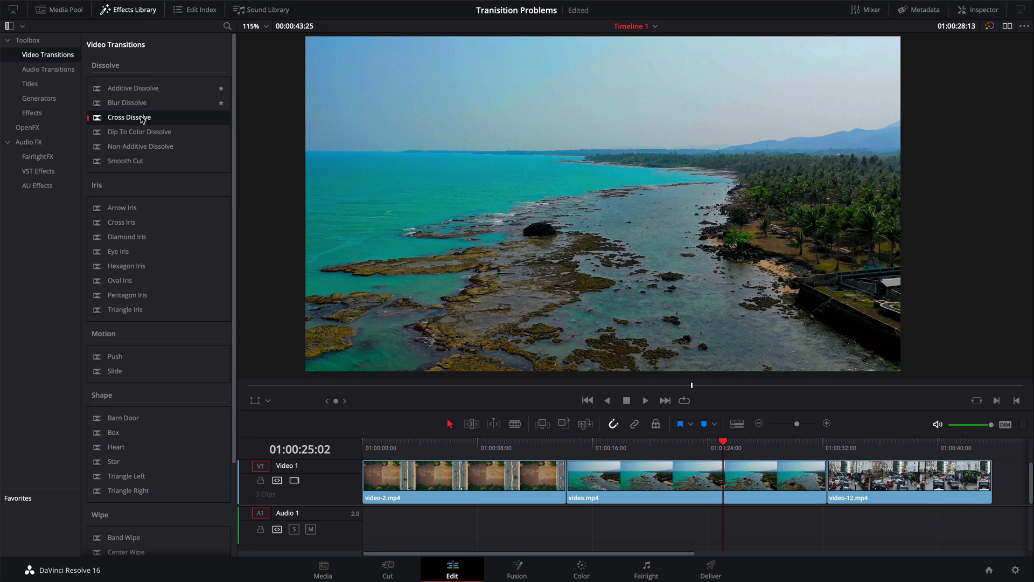
drag(141, 121, 567, 505)
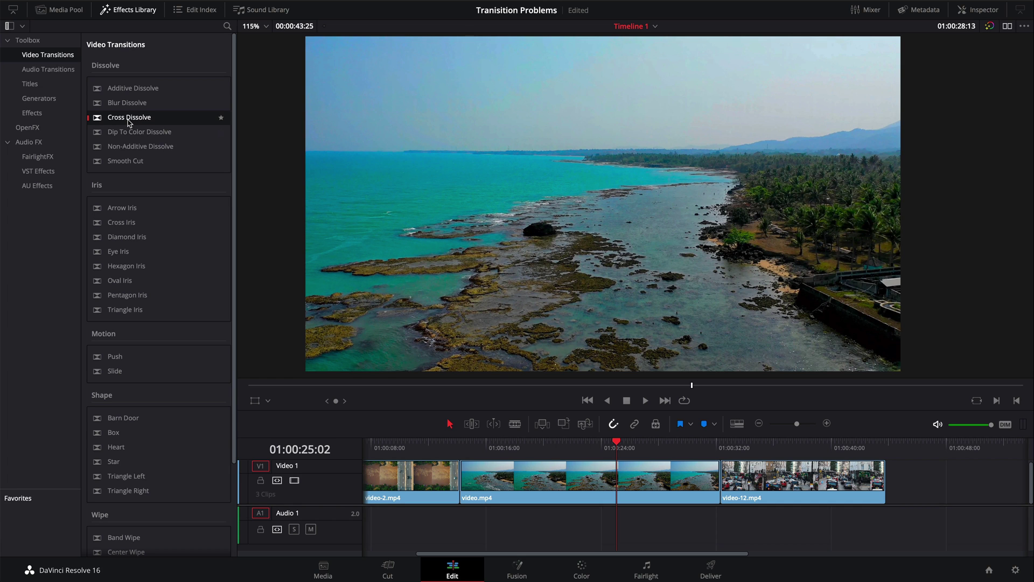
drag(128, 122, 717, 472)
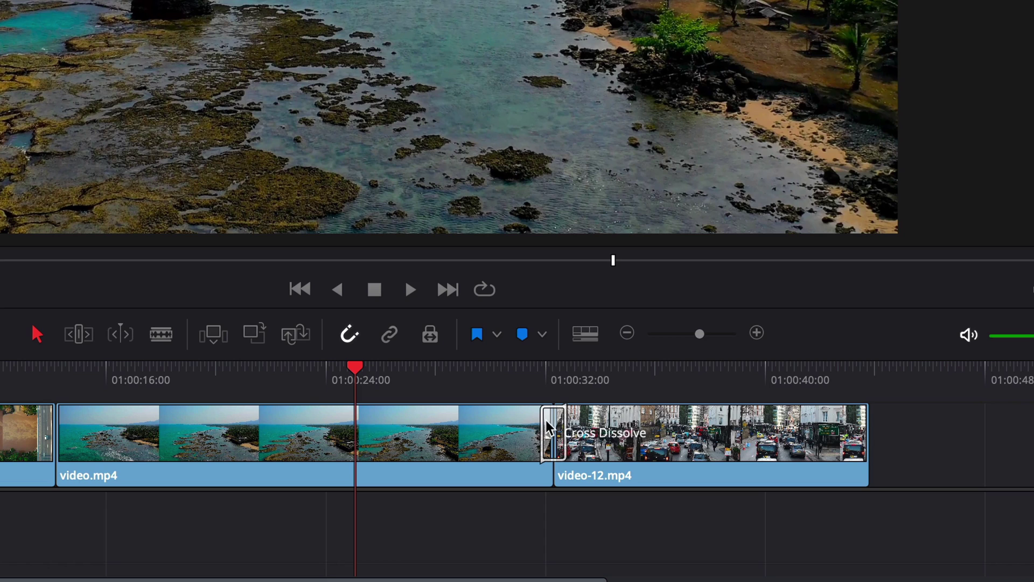
mouse_move(548, 428)
mouse_down()
mouse_move(583, 427)
mouse_move(531, 431)
mouse_move(558, 432)
mouse_up()
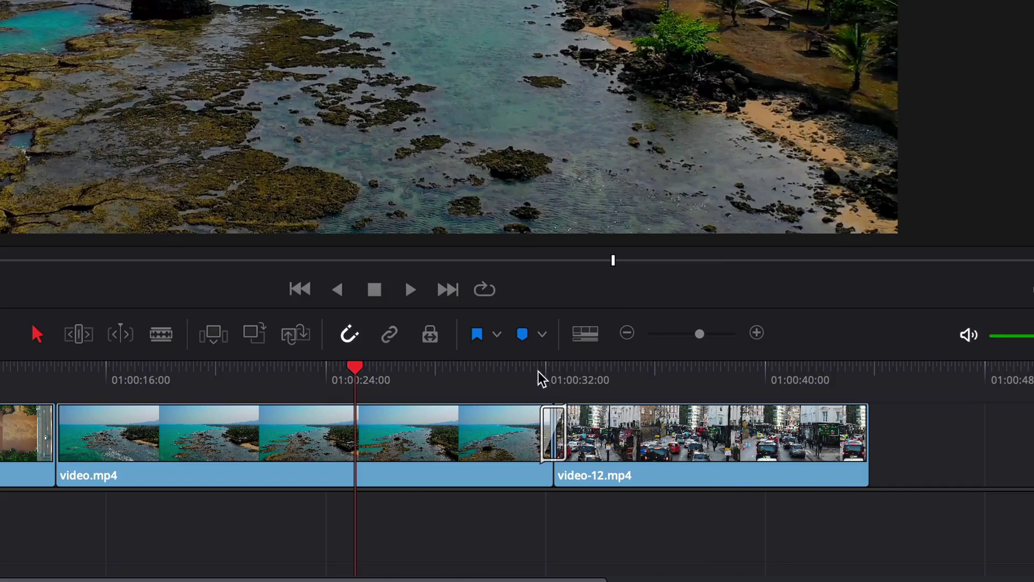
click(503, 374)
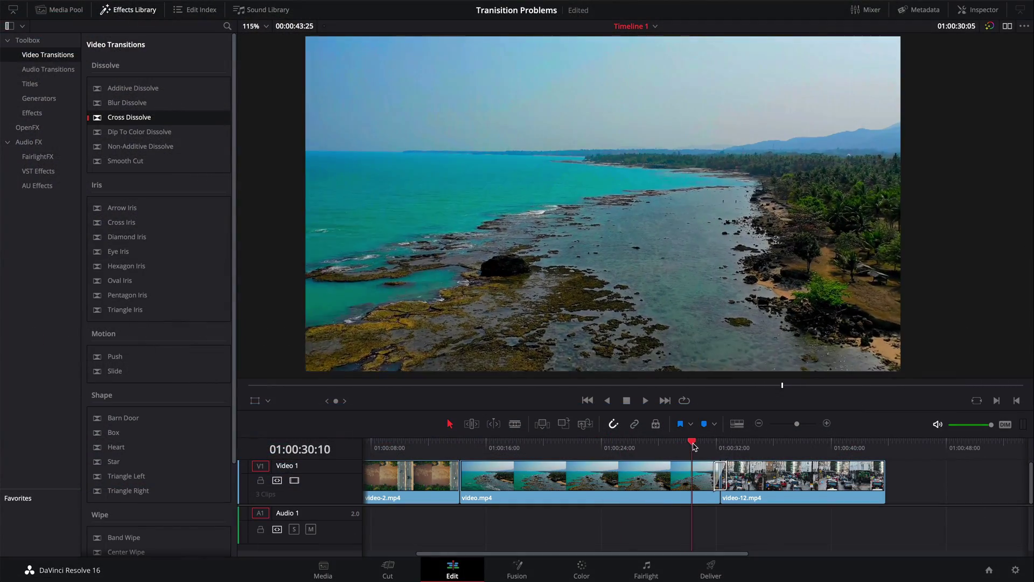
Play back through the new dissolve from just before it, then stop.
drag(693, 446, 696, 449)
key(space)
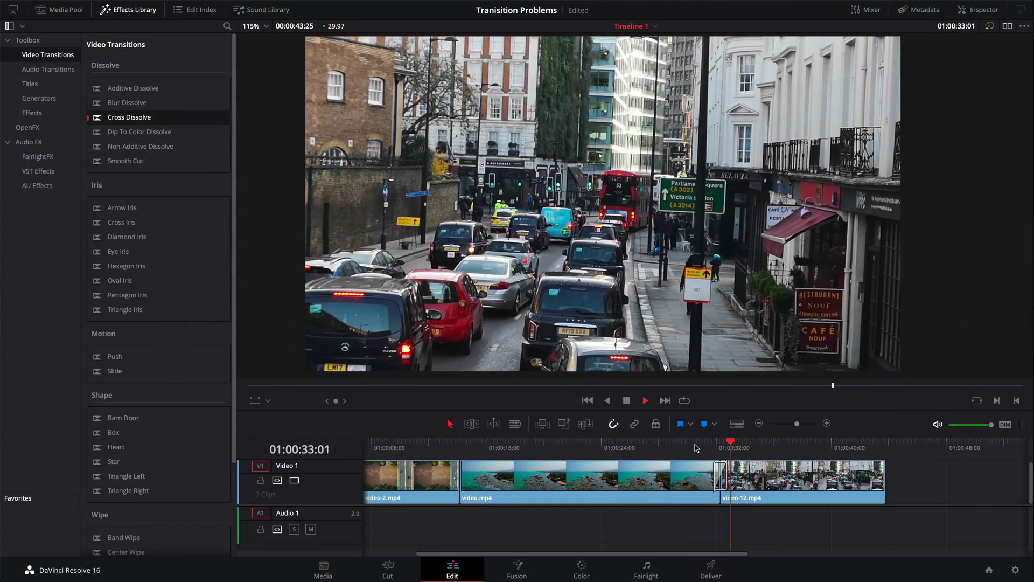
key(space)
scroll(735, 495, up, 4)
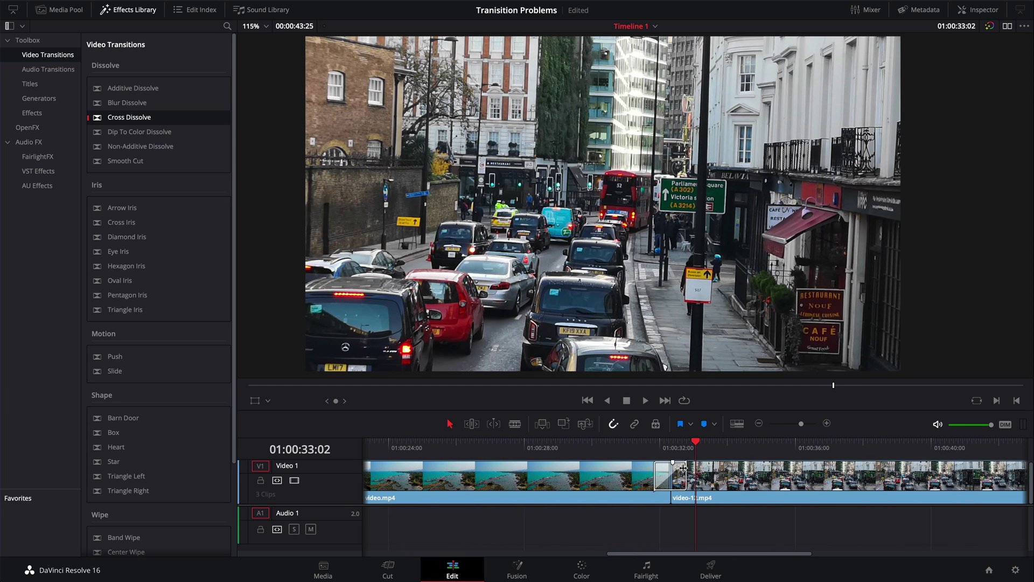
Lengthen the cross dissolve, preview it, save the project, then delete the dissolve.
mouse_move(686, 478)
mouse_down()
mouse_move(698, 478)
mouse_move(677, 479)
mouse_move(694, 480)
mouse_up()
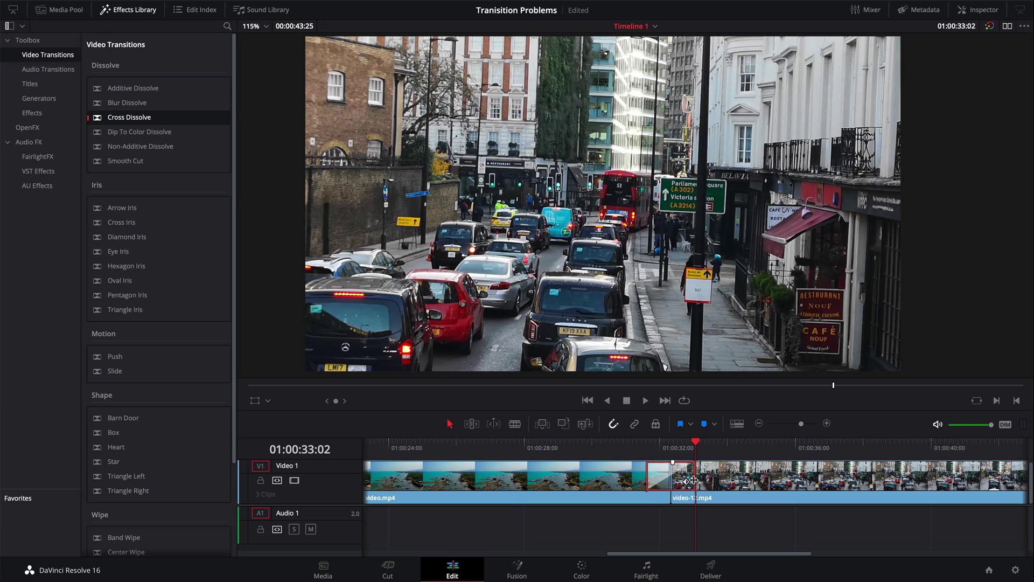
click(694, 442)
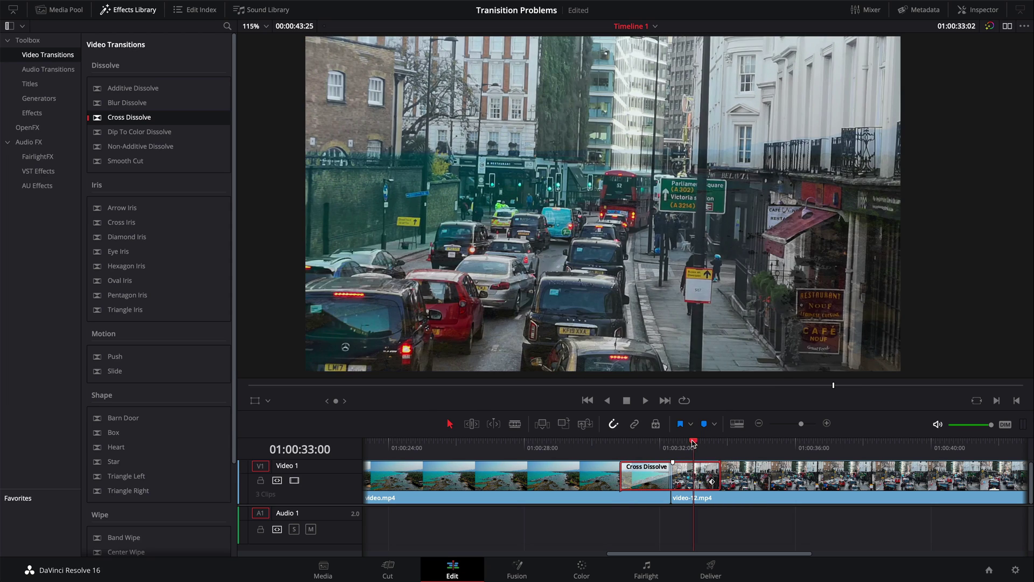
key(space)
click(601, 443)
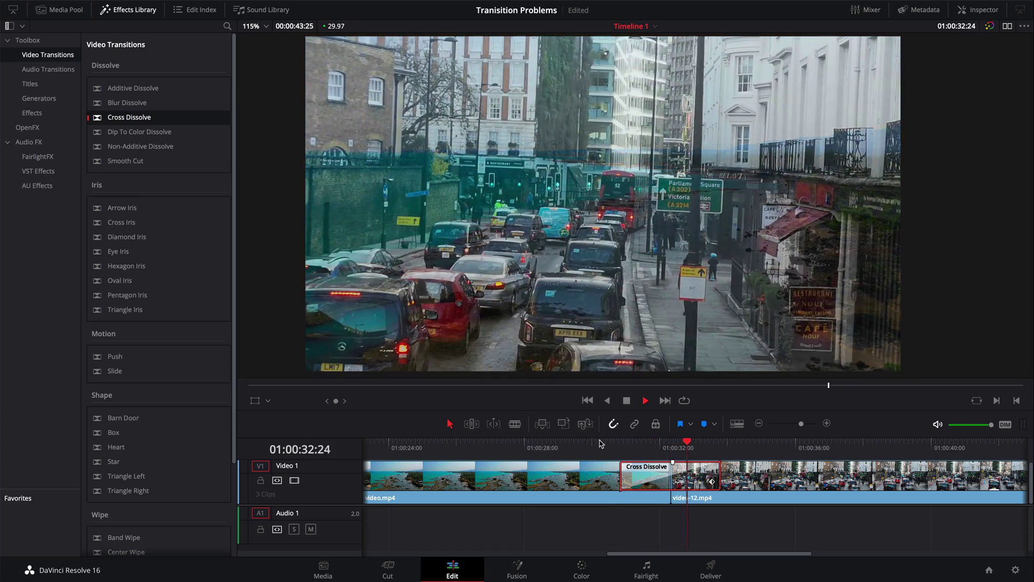
key(space)
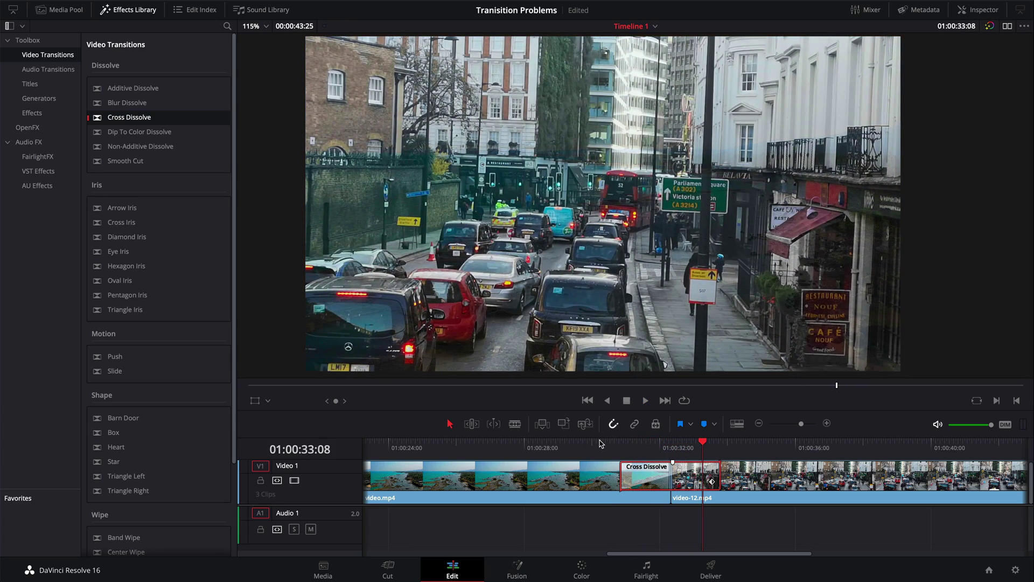
key(ctrl+s)
key(Delete)
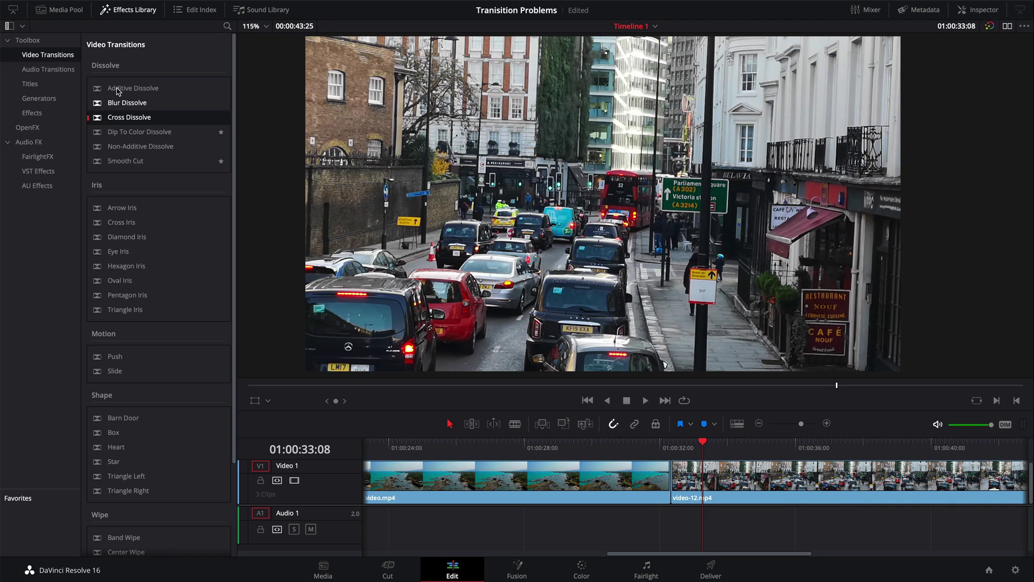
Drag Cross Dissolve back onto the video.mp4/video-12.mp4 cut.
drag(121, 117, 672, 482)
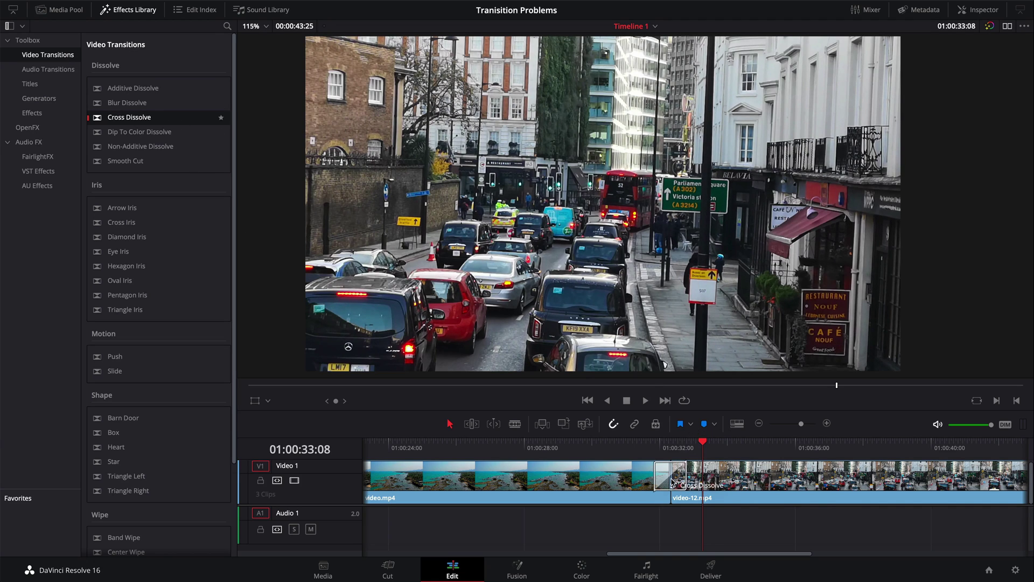
scroll(673, 481, down, 5)
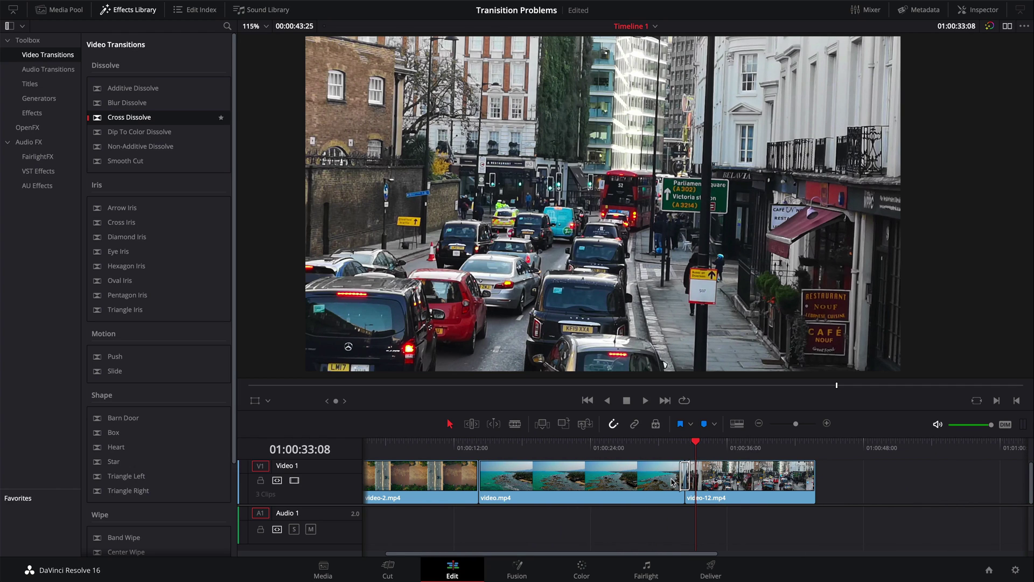
scroll(672, 481, left, 2)
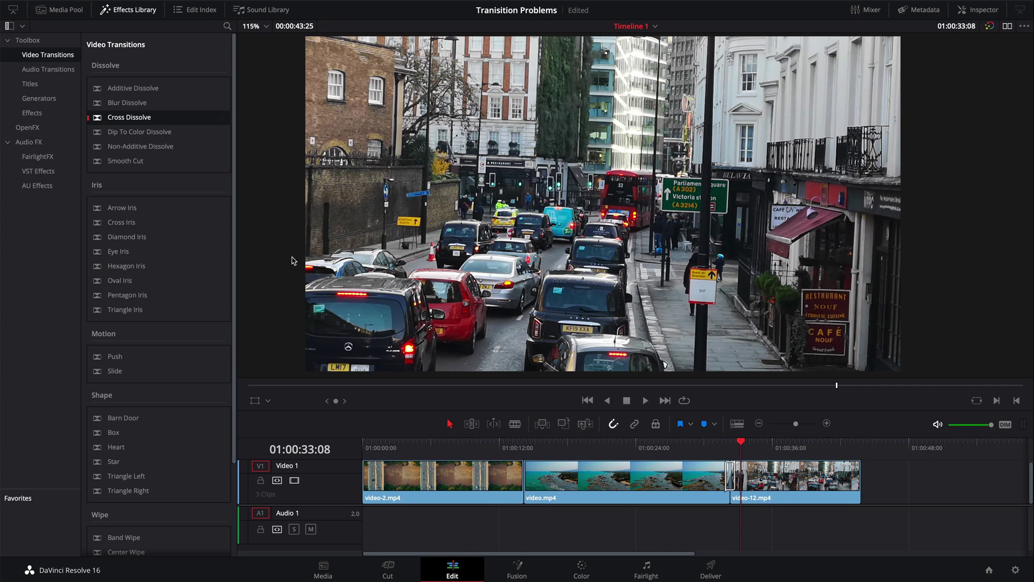
Try dropping a Cross Dissolve on the video-2.mp4/video.mp4 cut.
drag(145, 121, 526, 470)
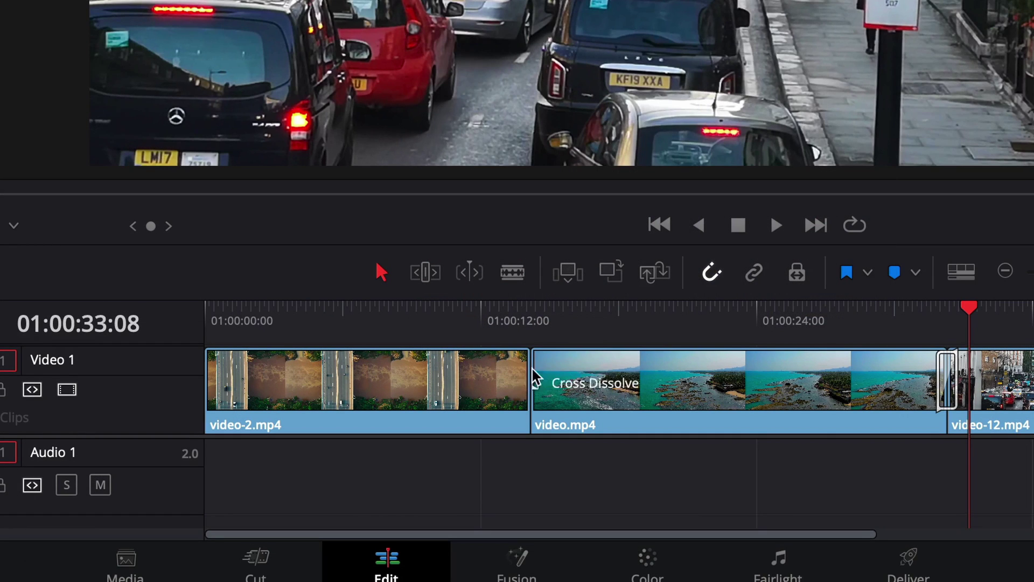
drag(532, 369, 510, 359)
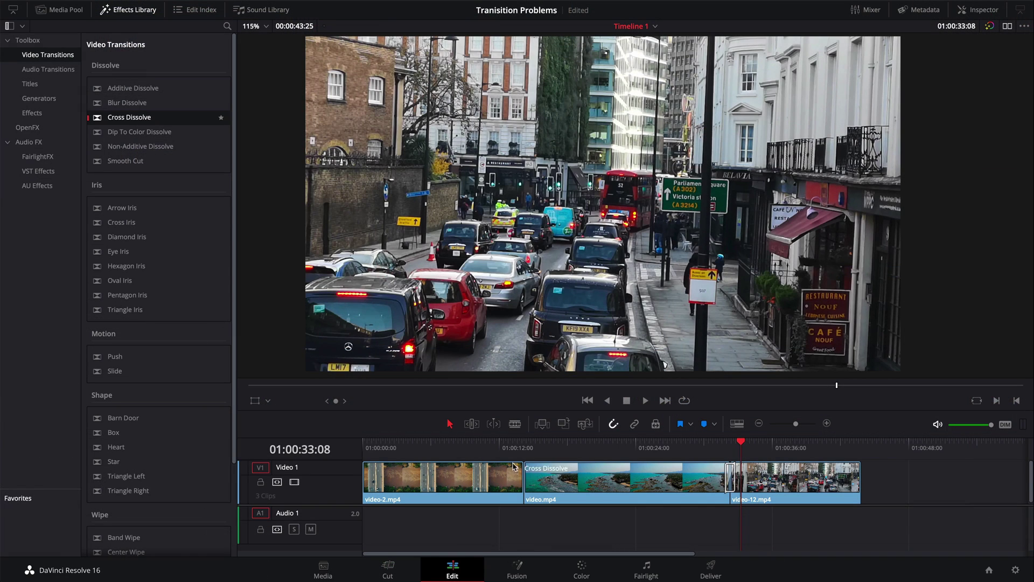
mouse_move(515, 467)
mouse_down()
mouse_move(534, 468)
mouse_move(535, 478)
mouse_move(524, 475)
mouse_move(523, 485)
mouse_move(522, 476)
mouse_up()
right_click(525, 476)
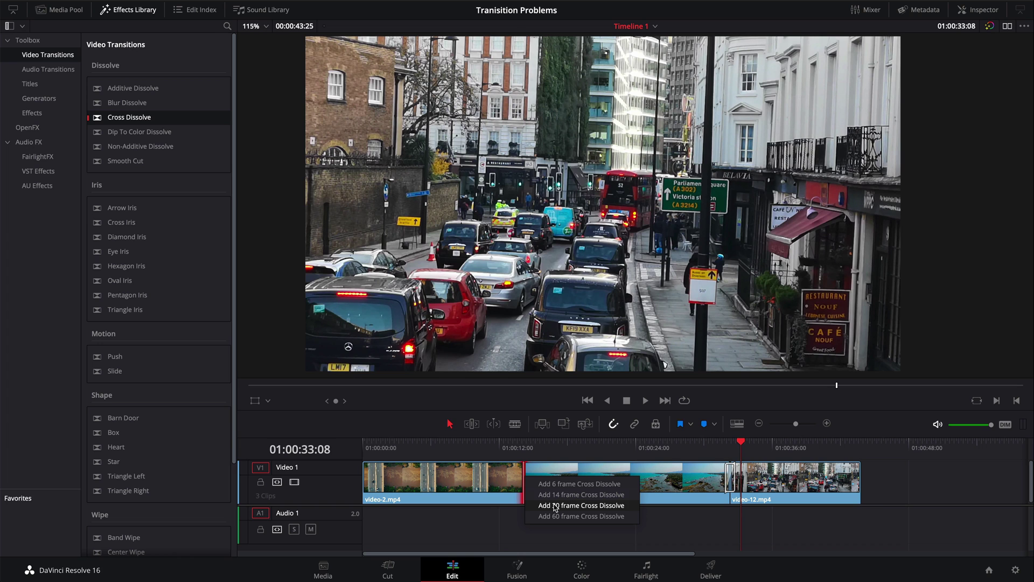
click(555, 506)
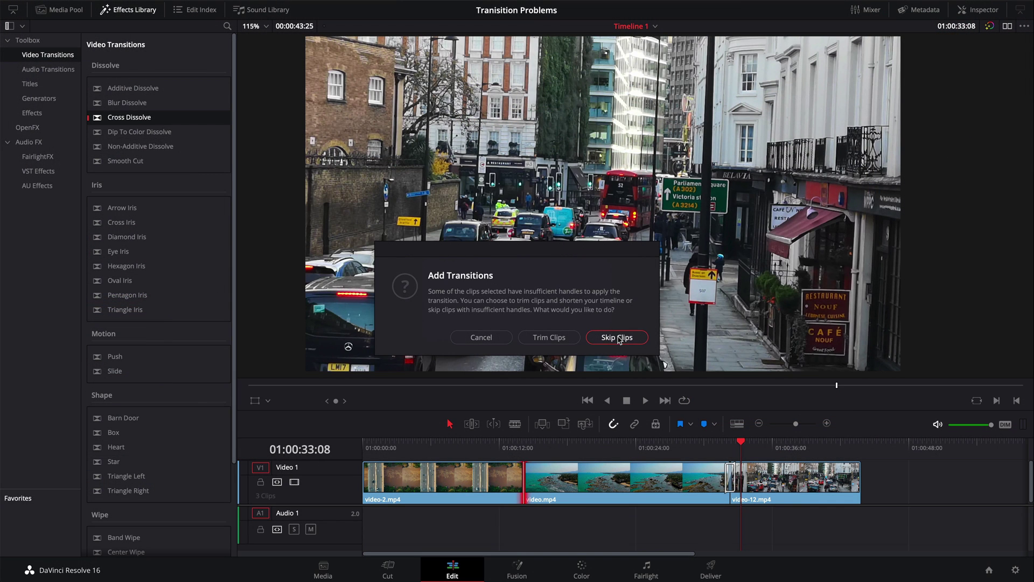
click(619, 339)
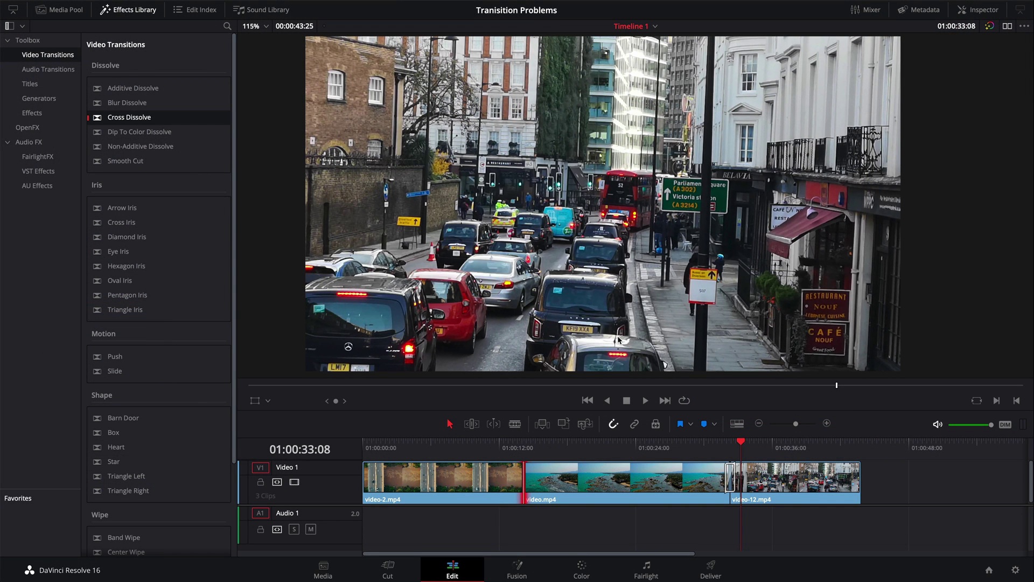
Add a 30 frame cross dissolve at the first cut, choosing Trim Clips to fit it.
right_click(525, 478)
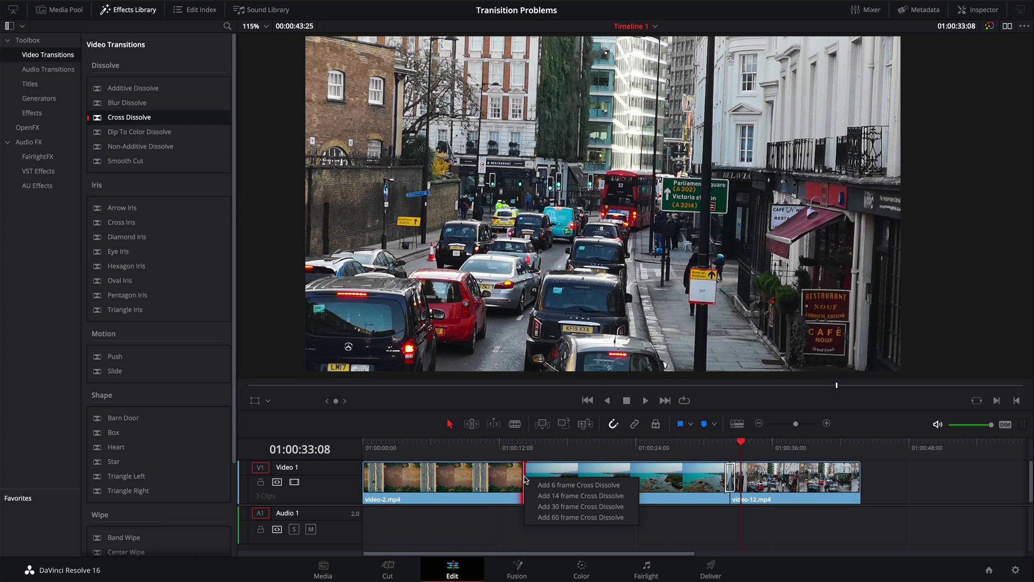
click(549, 507)
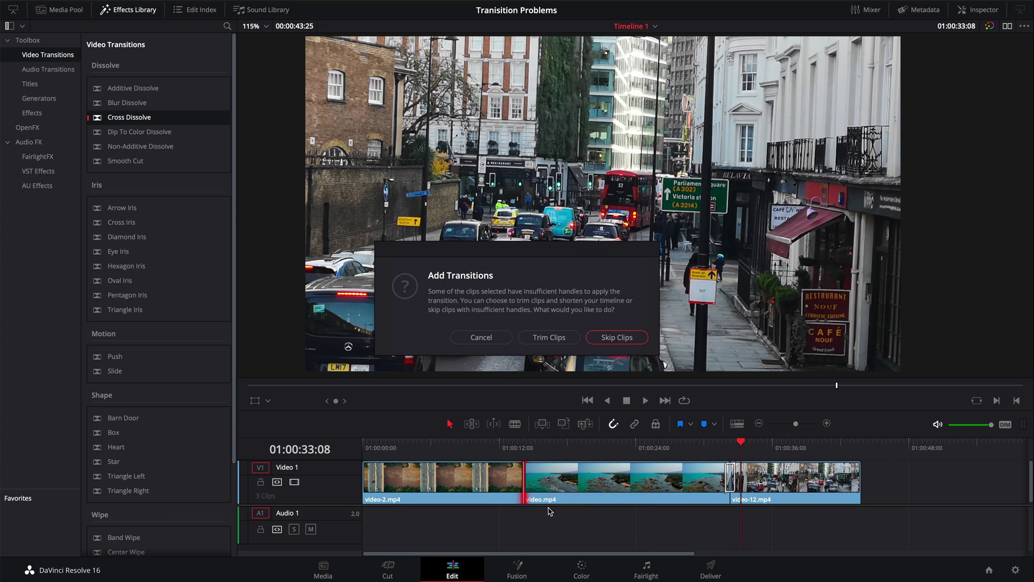
click(550, 338)
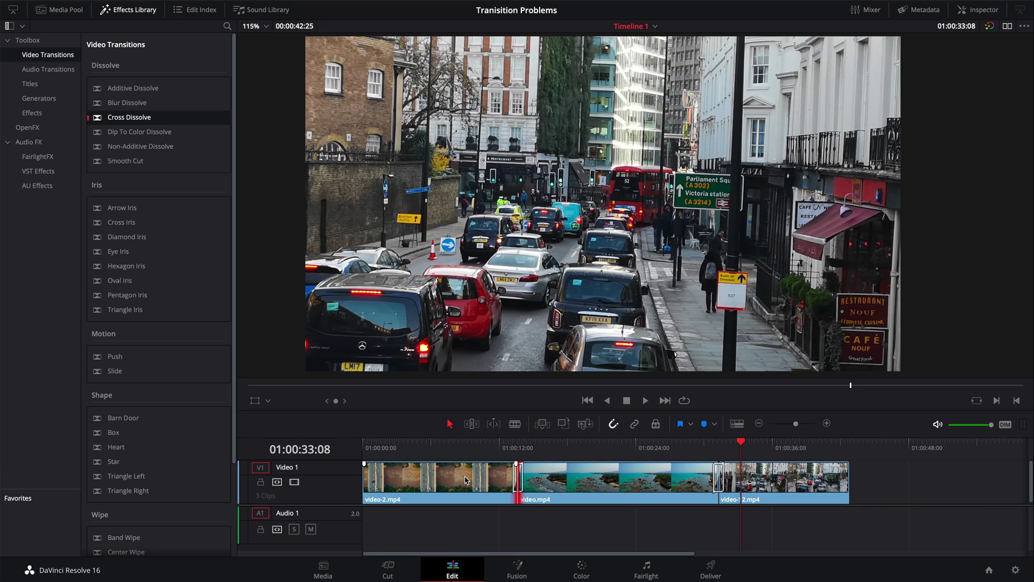
With the Effects Library hidden, extend video-2.mp4's end and select video-12.mp4's out edge.
click(144, 13)
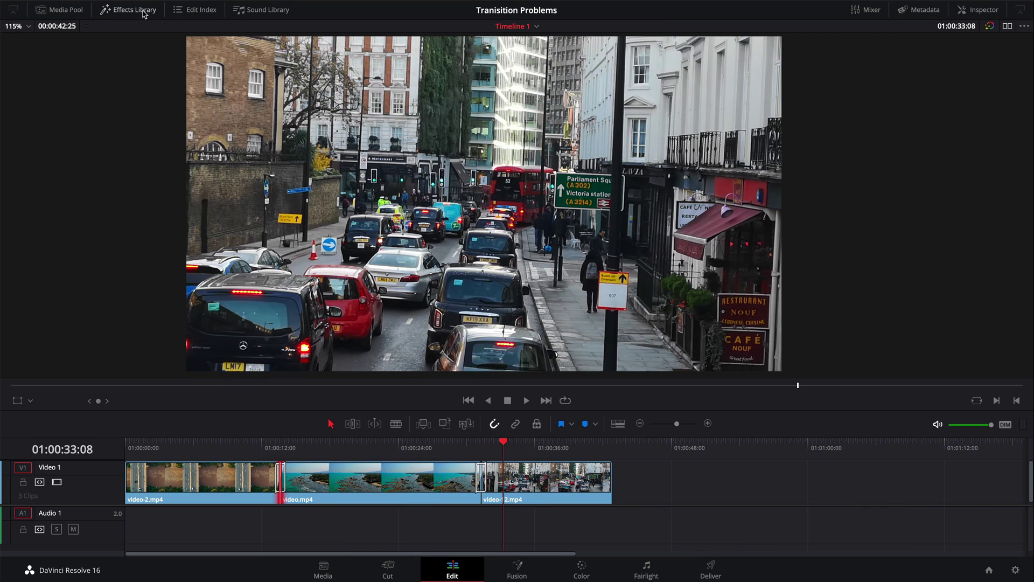
drag(280, 477, 283, 477)
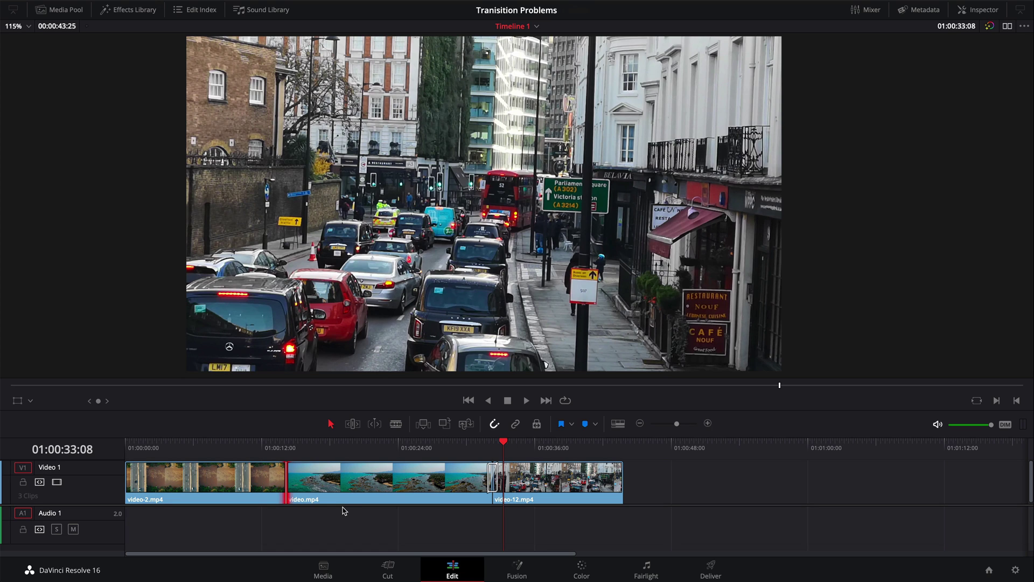
click(492, 477)
click(498, 480)
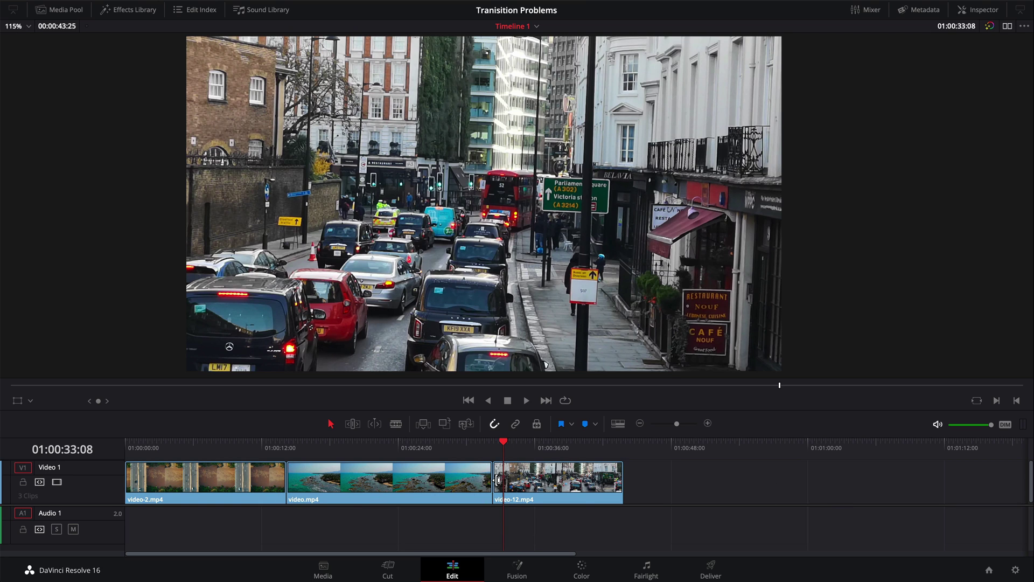
click(620, 479)
Extend video-12.mp4's end by +00:11 so the timeline runs 00:00:44:06, then select both cuts.
drag(619, 479, 623, 493)
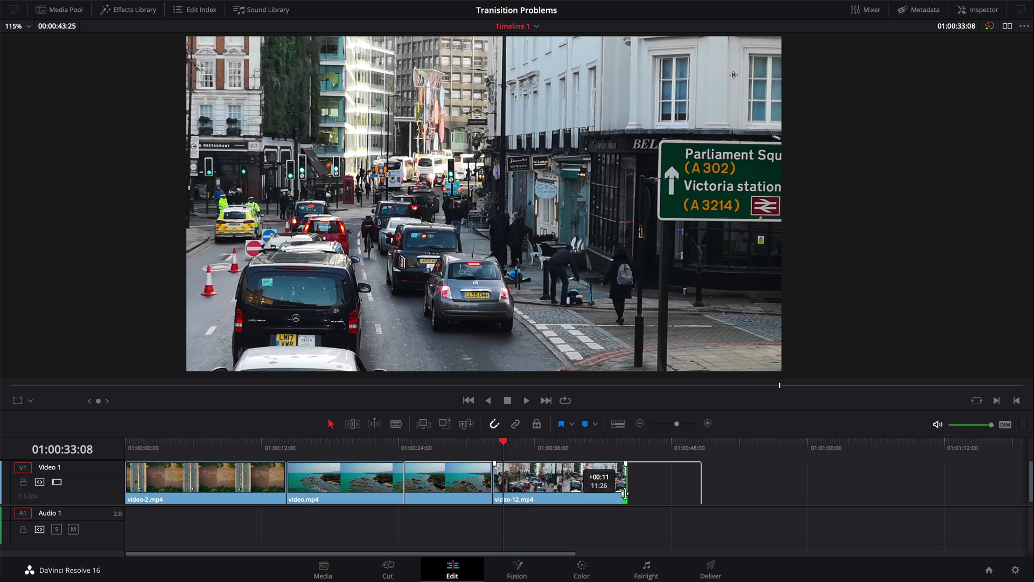
drag(624, 493, 624, 493)
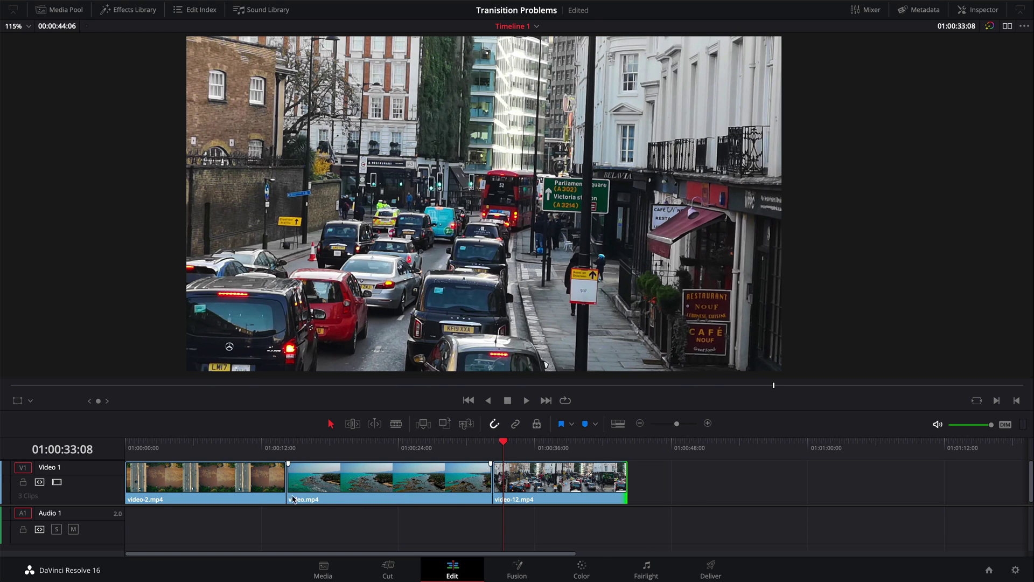
click(485, 480)
click(281, 485)
Drag Cross Dissolve from Video Transitions onto the video.mp4/video-12.mp4 edit point.
click(142, 10)
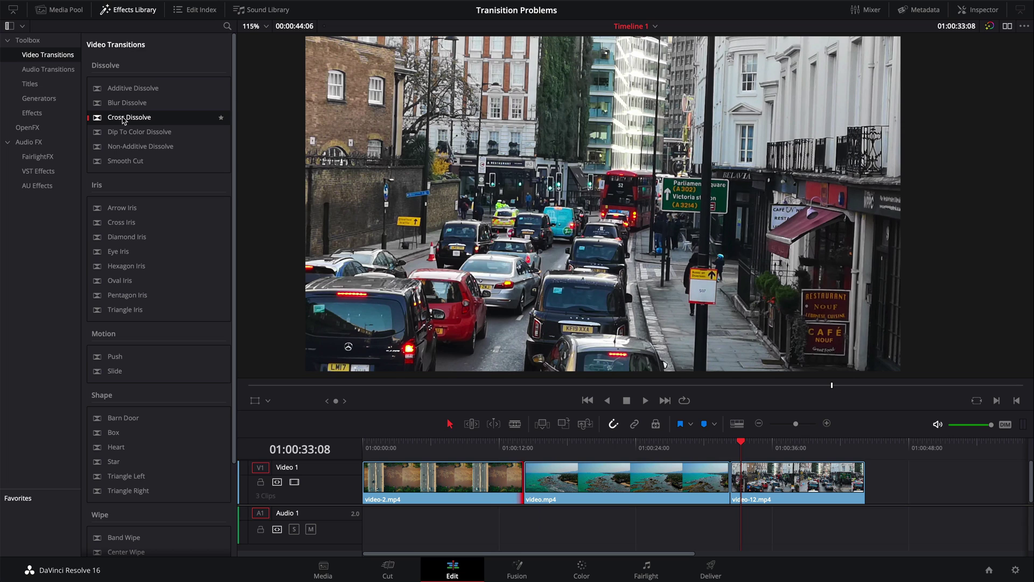
drag(124, 120, 731, 480)
drag(731, 478, 731, 478)
scroll(731, 478, up, 5)
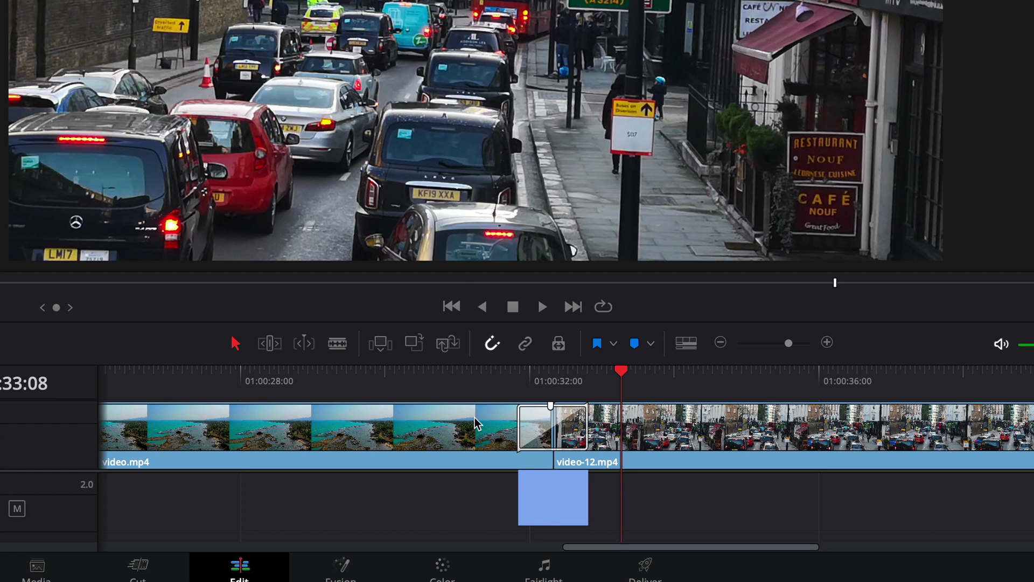
scroll(475, 425, left, 10)
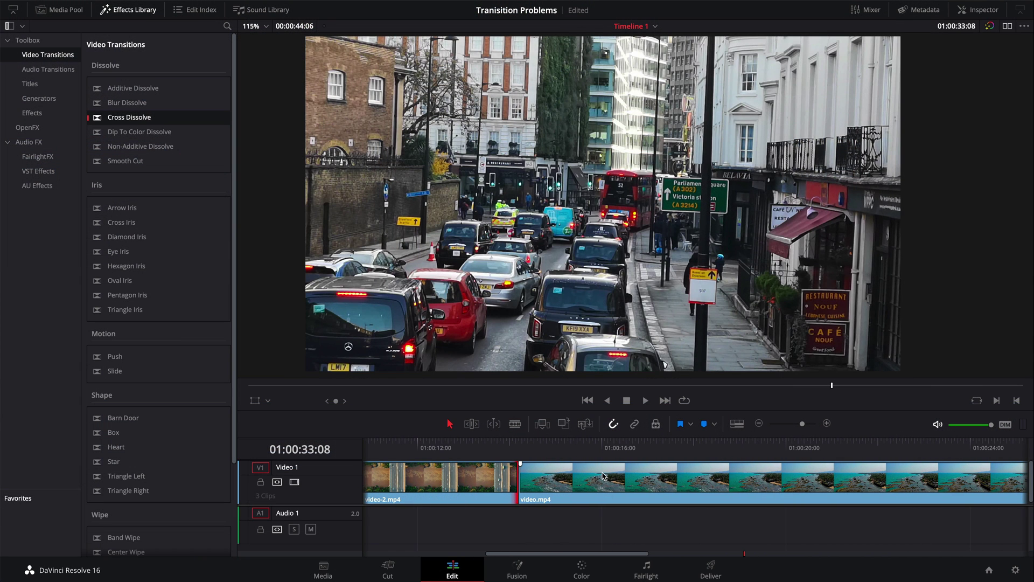
Choose Add 30 frame Cross Dissolve on the video-2.mp4/video.mp4 edit point.
click(520, 476)
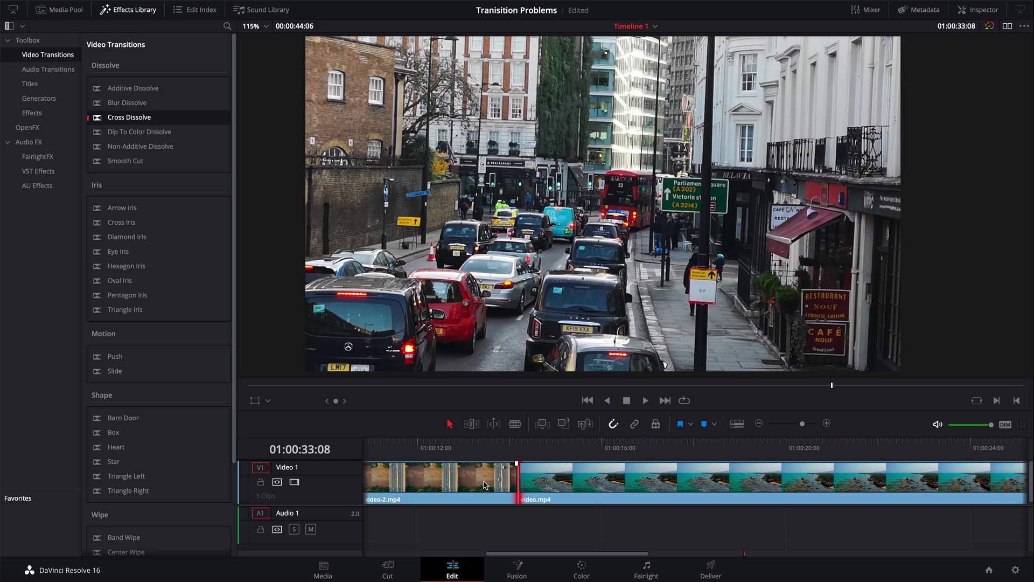
drag(146, 118, 520, 479)
right_click(520, 478)
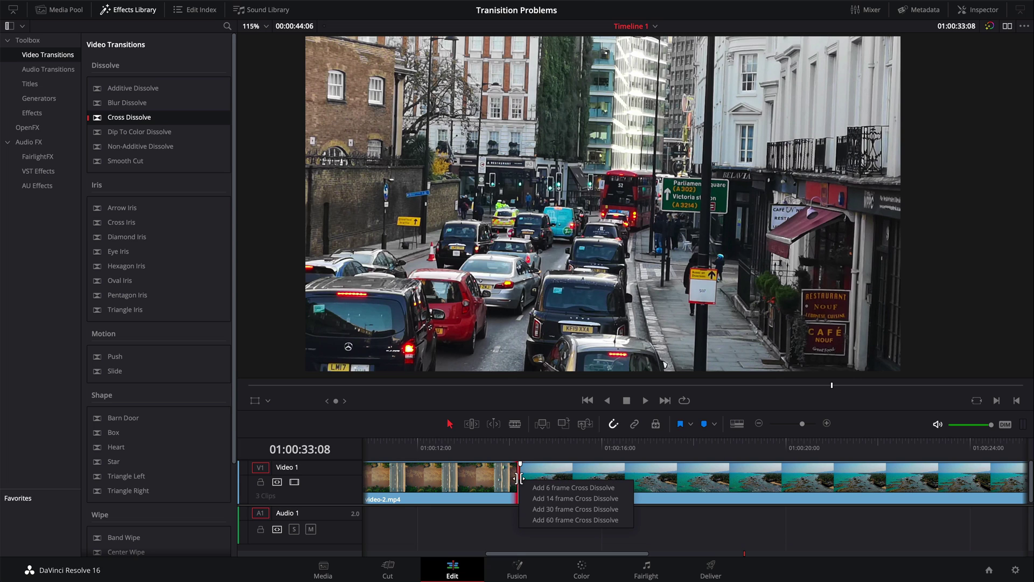
click(553, 510)
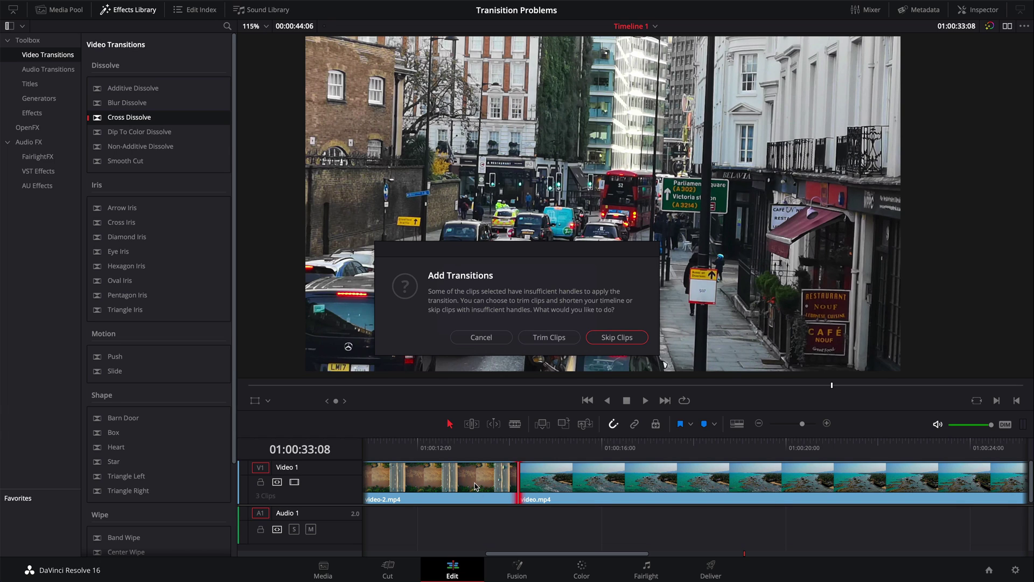
Accept Trim Clips for the first-cut dissolve, play it back, and hide the Effects Library.
click(571, 340)
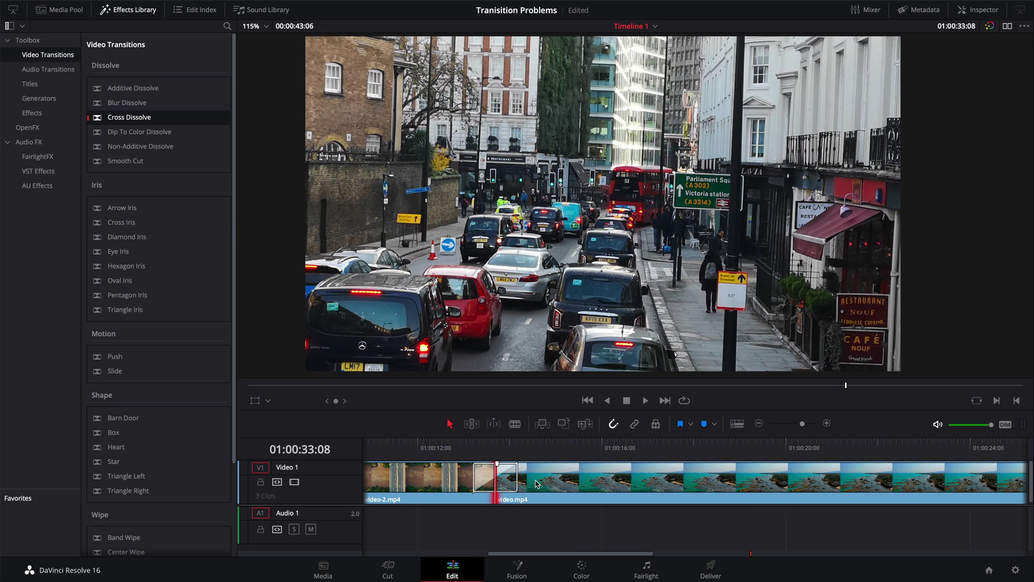
click(438, 449)
key(space)
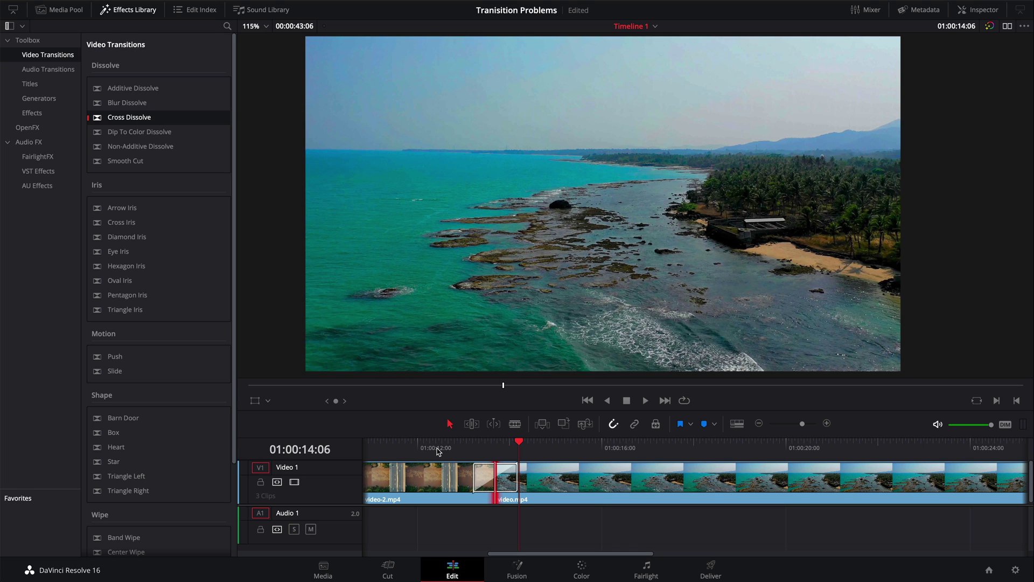
click(140, 13)
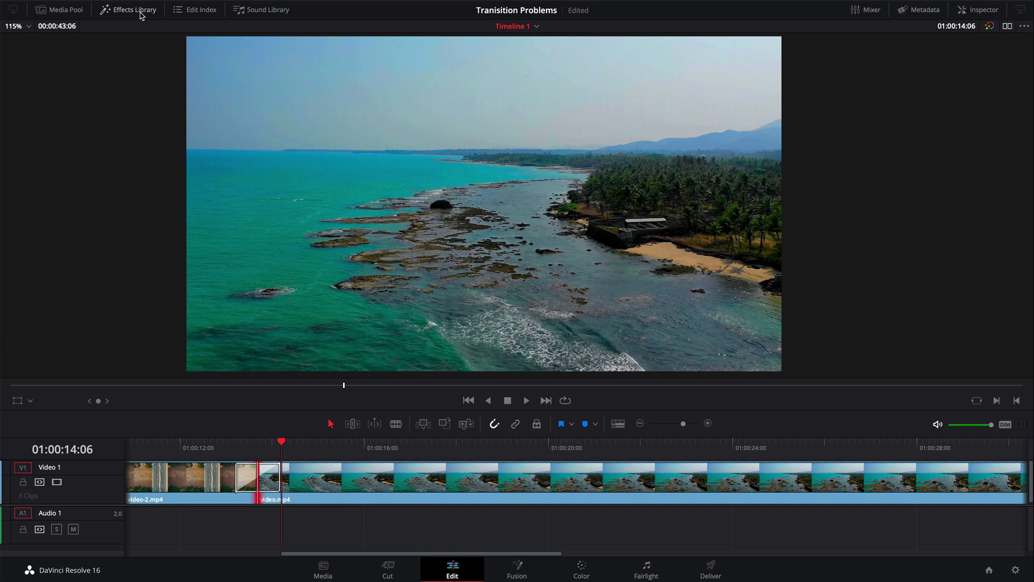
Delete that dissolve and re-add a 30 frame Cross Dissolve with Trim Clips, giving 00:00:43:06.
click(256, 478)
key(Delete)
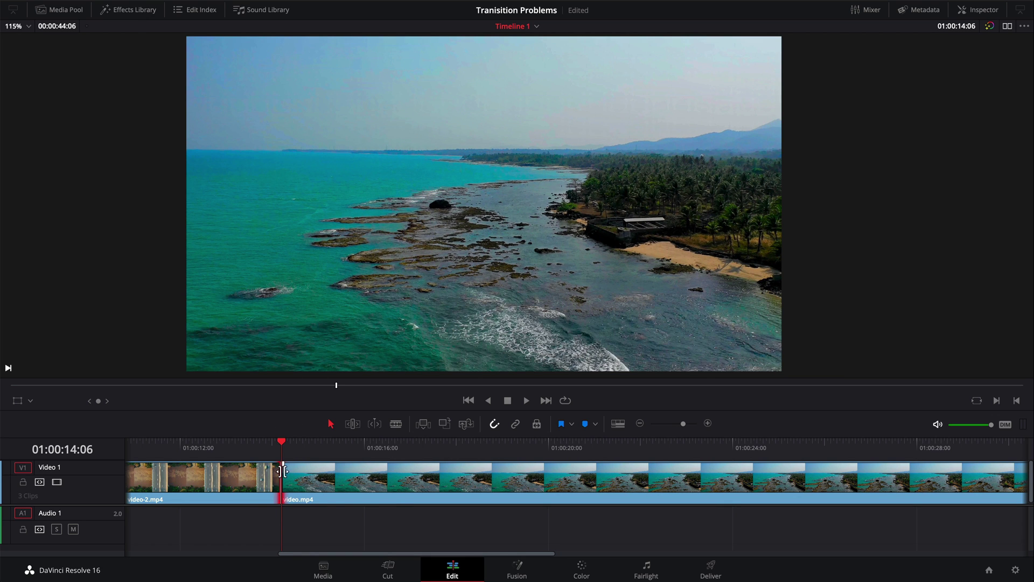
right_click(283, 472)
click(331, 506)
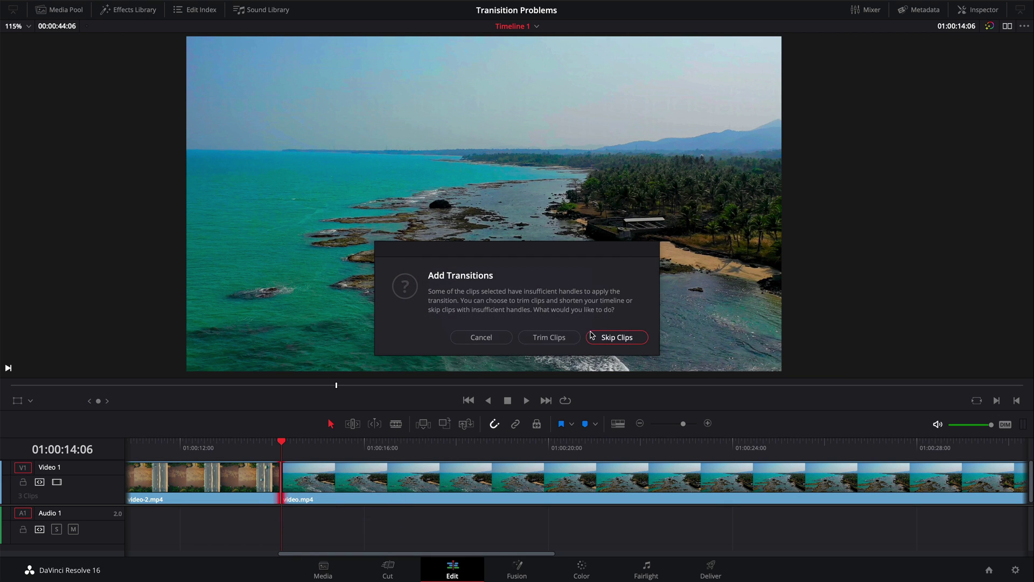
click(574, 339)
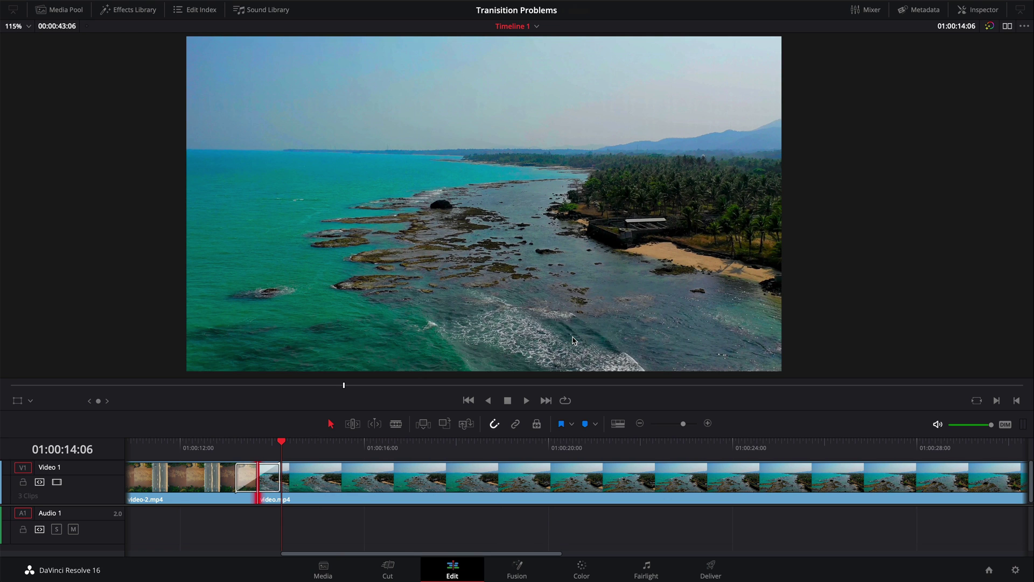
With the Media Pool showing, delete video-2.mp4 and video.mp4 from V1, leaving only video-12.mp4.
click(59, 10)
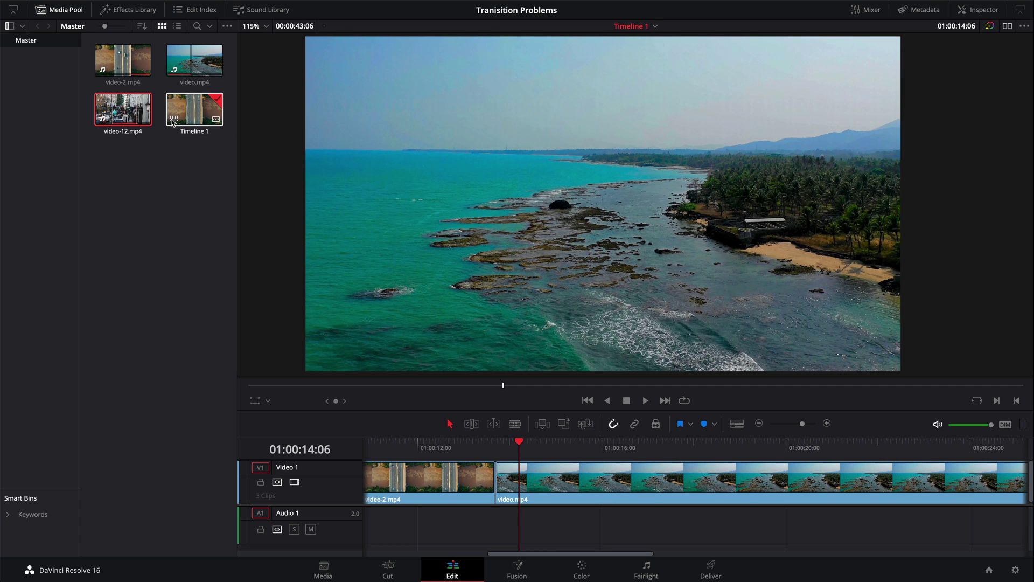
click(460, 494)
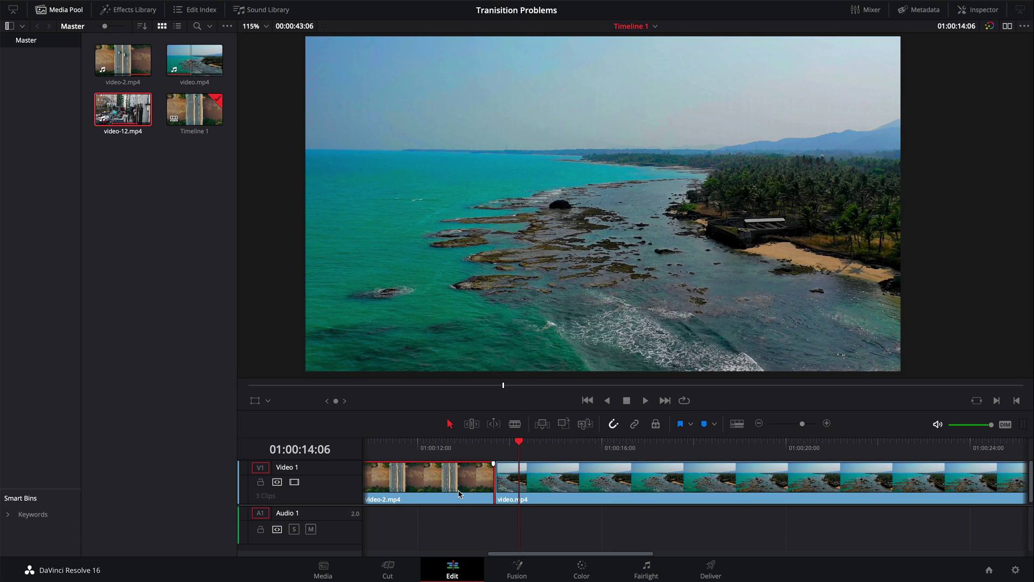
key(BackSpace)
click(540, 481)
key(BackSpace)
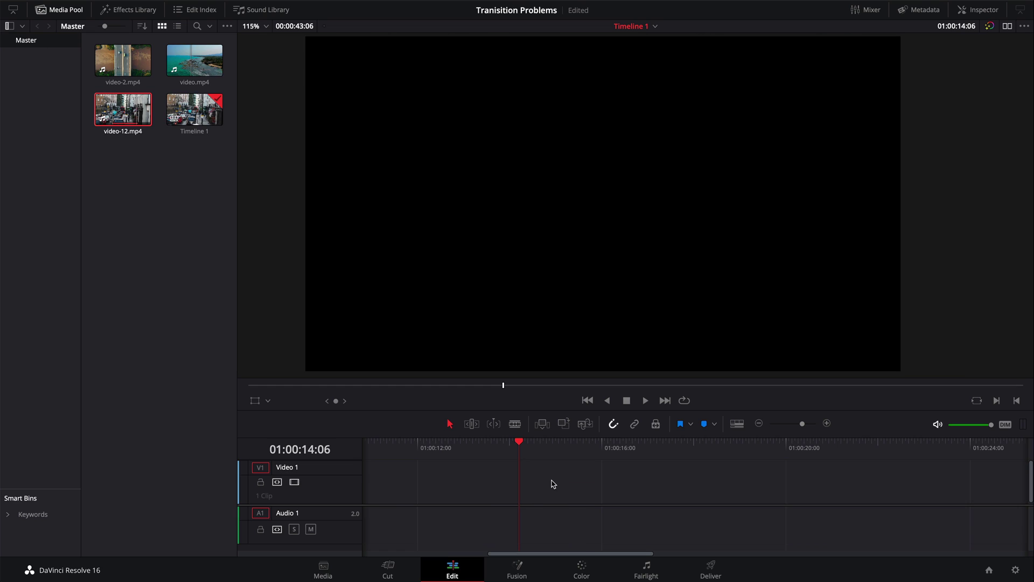
scroll(552, 483, down, 5)
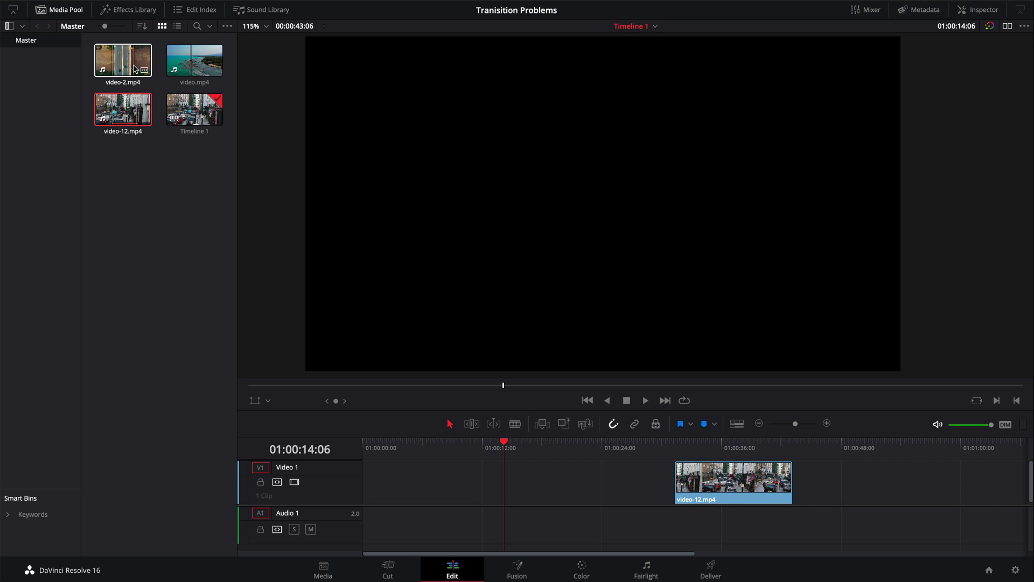
Place video-2.mp4 then video.mp4 at the start of V1 and slide video-12.mp4 left against them.
drag(134, 69, 187, 154)
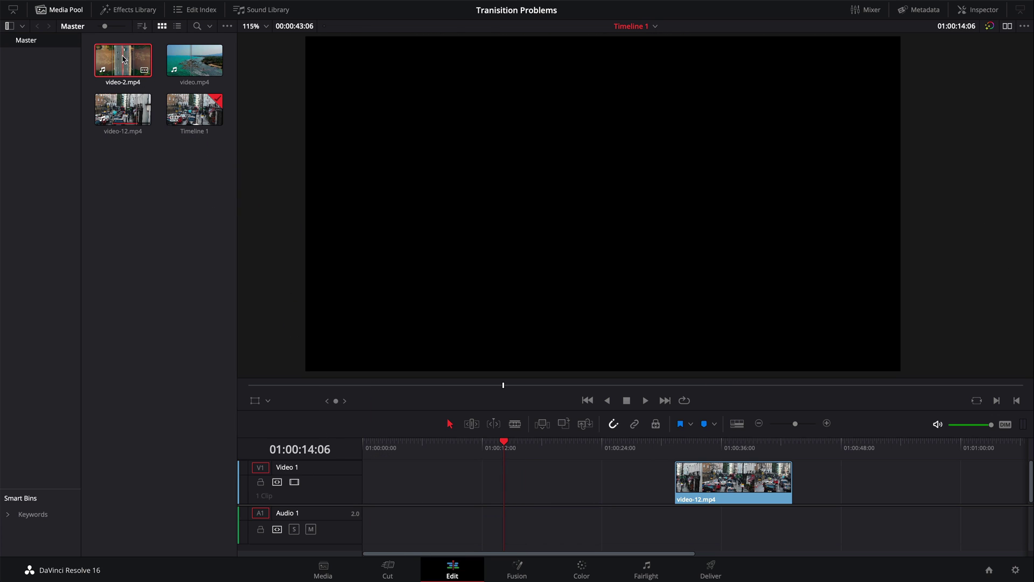
drag(123, 59, 381, 491)
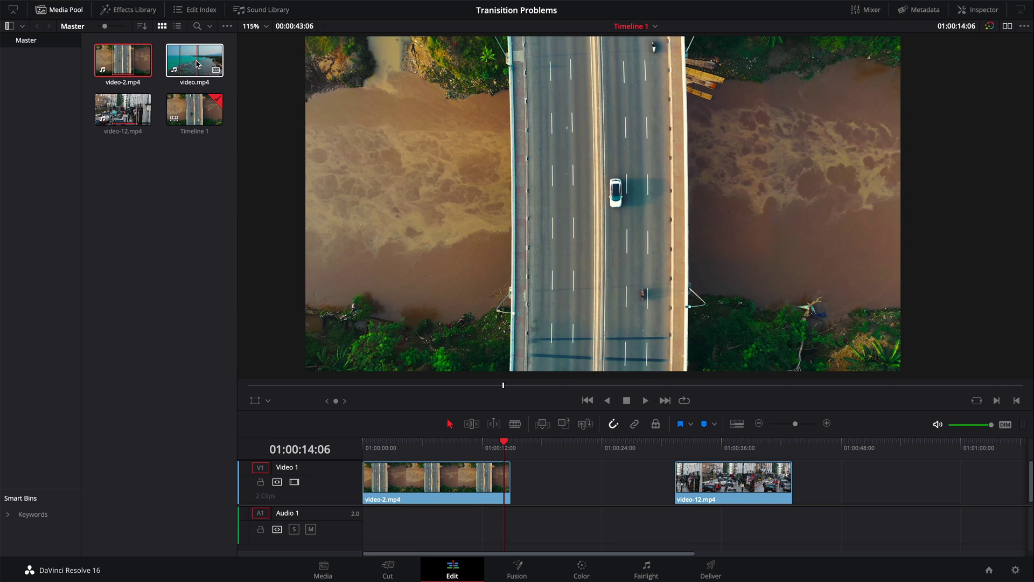
drag(196, 64, 526, 505)
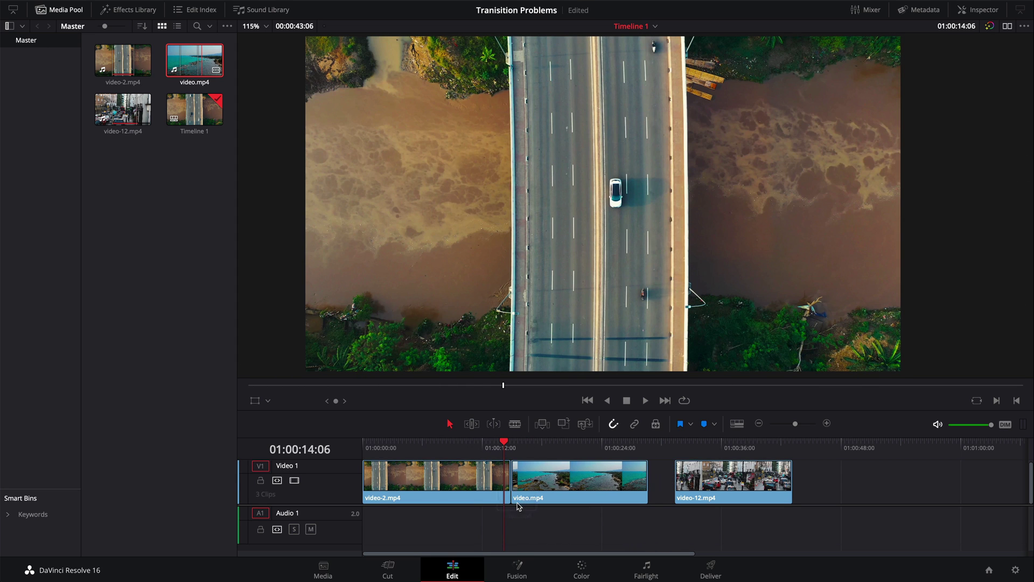
drag(691, 485, 665, 485)
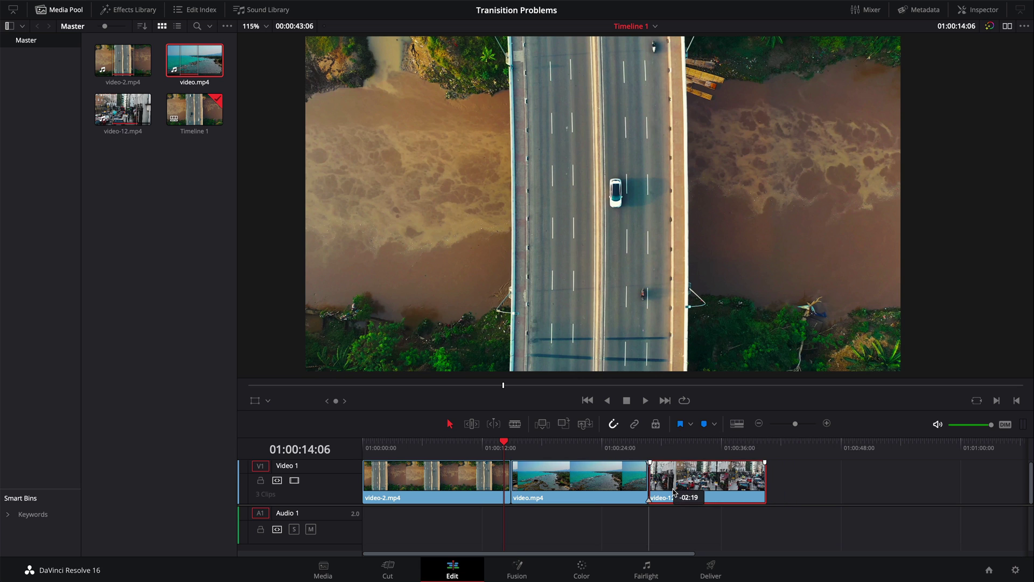
Add Cross Dissolve transitions at both cuts: video-2/video and video/video-12.
click(74, 17)
click(96, 16)
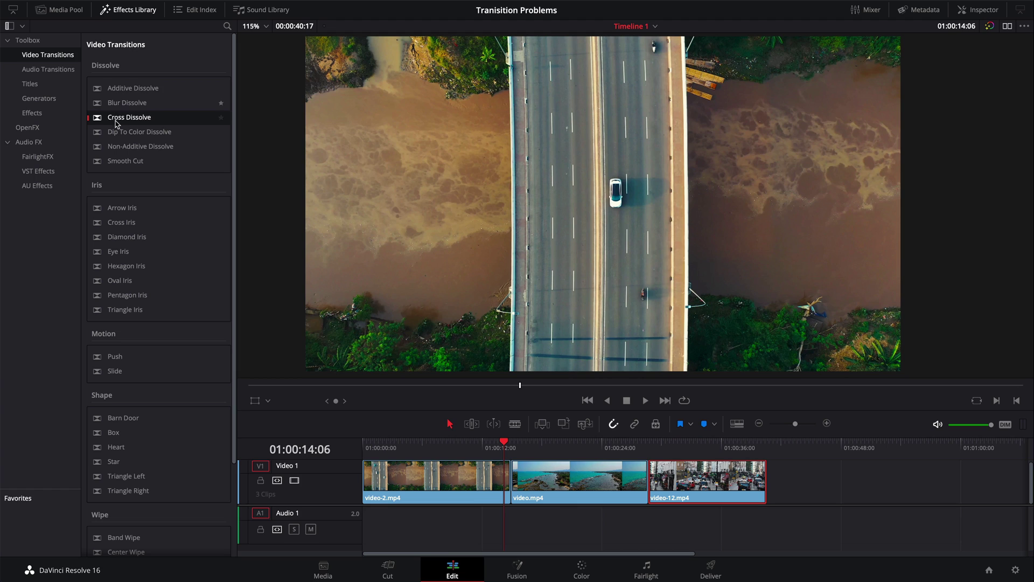
drag(116, 123, 509, 477)
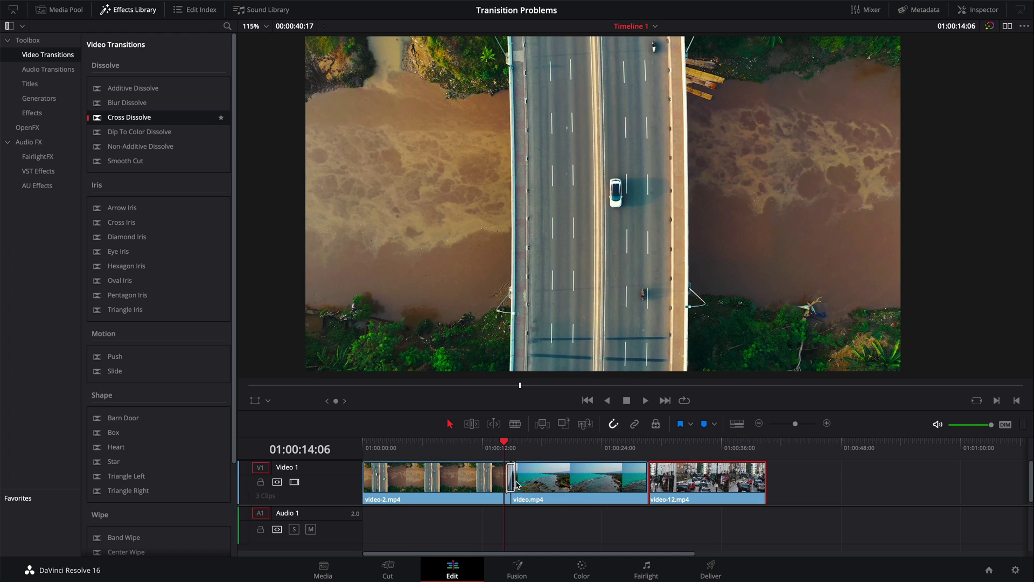
drag(141, 117, 637, 473)
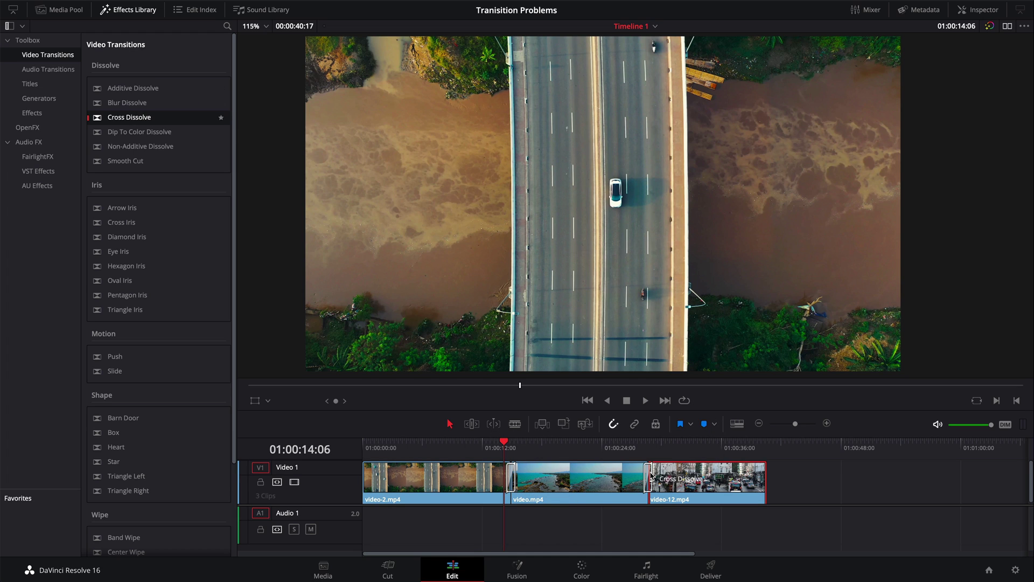
Play through each cross dissolve to check it, then save the project.
click(504, 448)
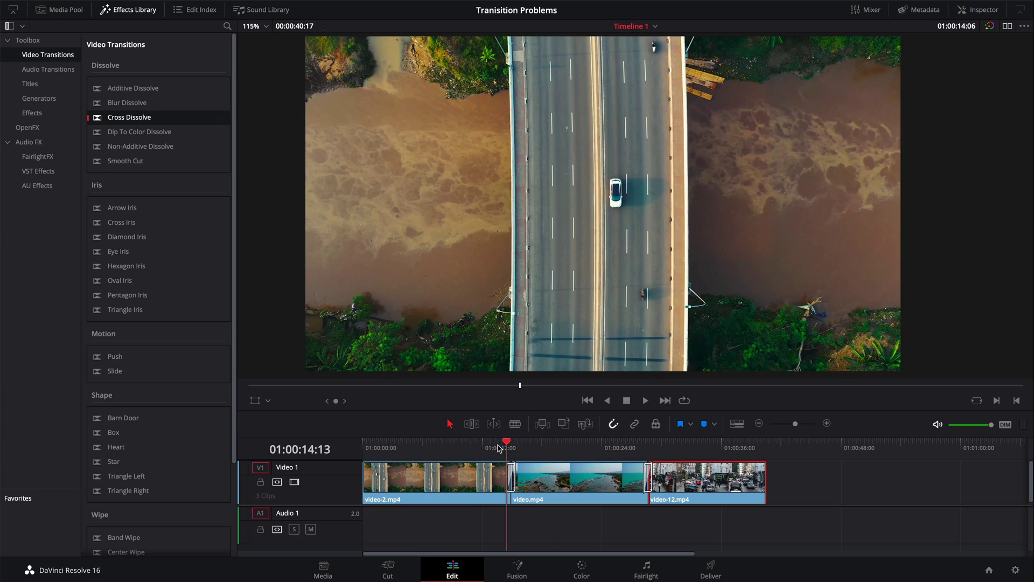
key(space)
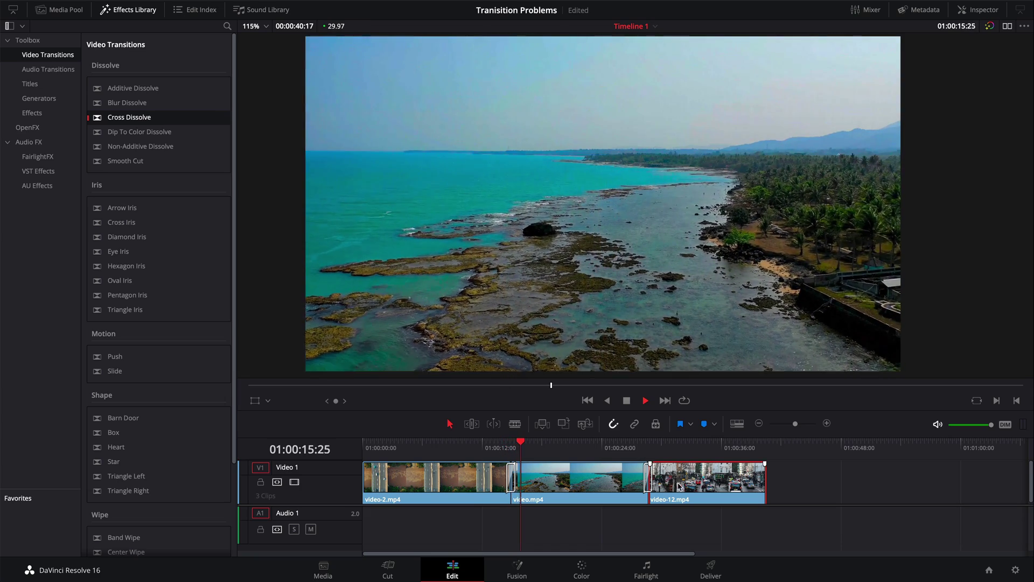
click(630, 448)
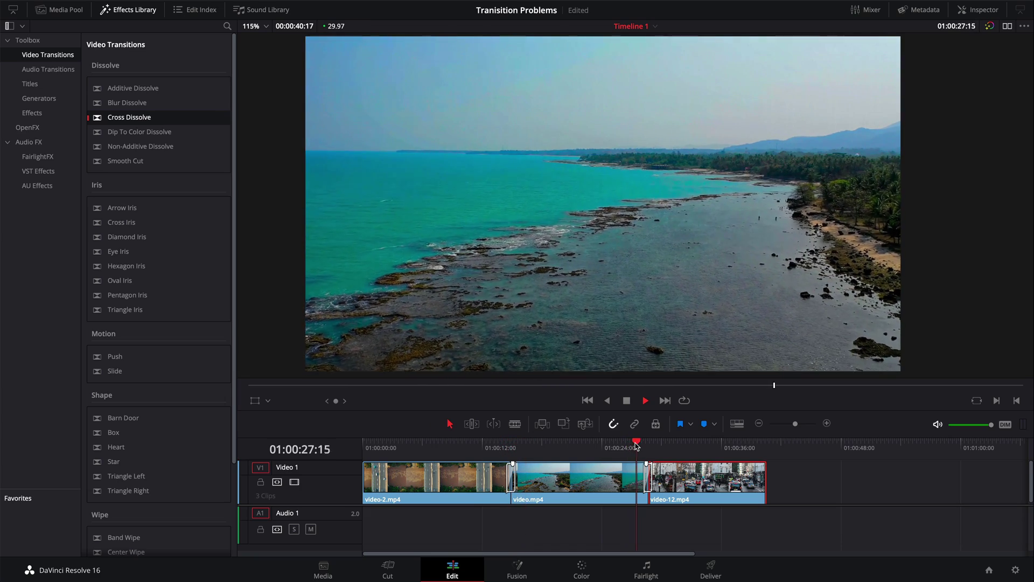
key(space)
key(ctrl+s)
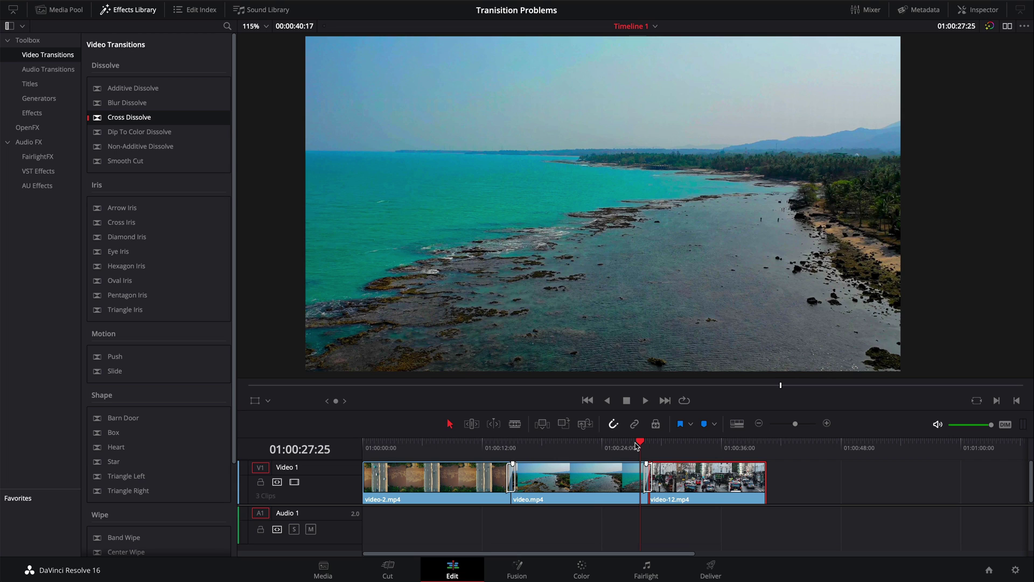